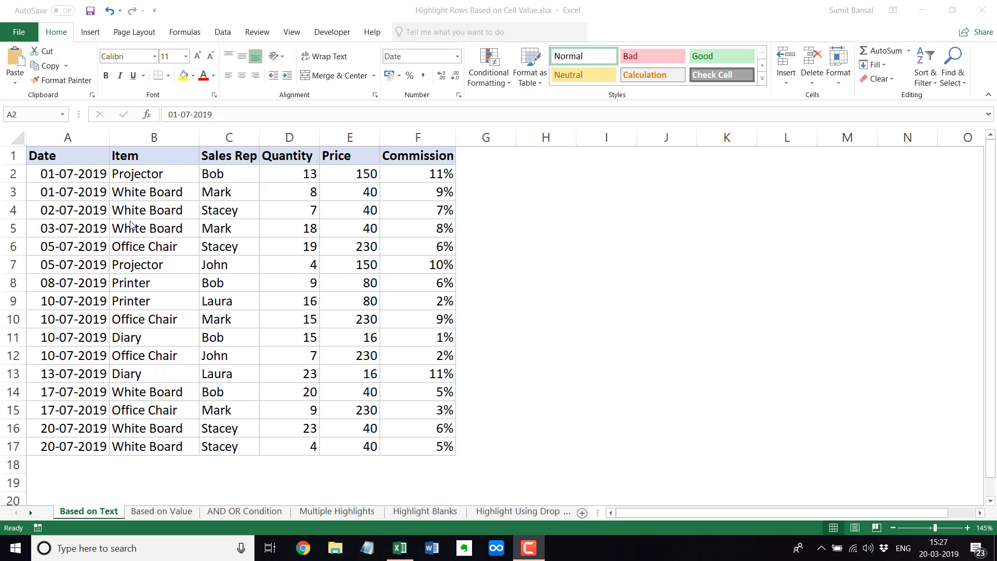
# Step: Start a formula-based conditional formatting rule for A2:F17 that tests whether $C2 equals the sales rep's name in the first record
pyautogui.moveTo(47, 179); pyautogui.dragTo(402, 441)
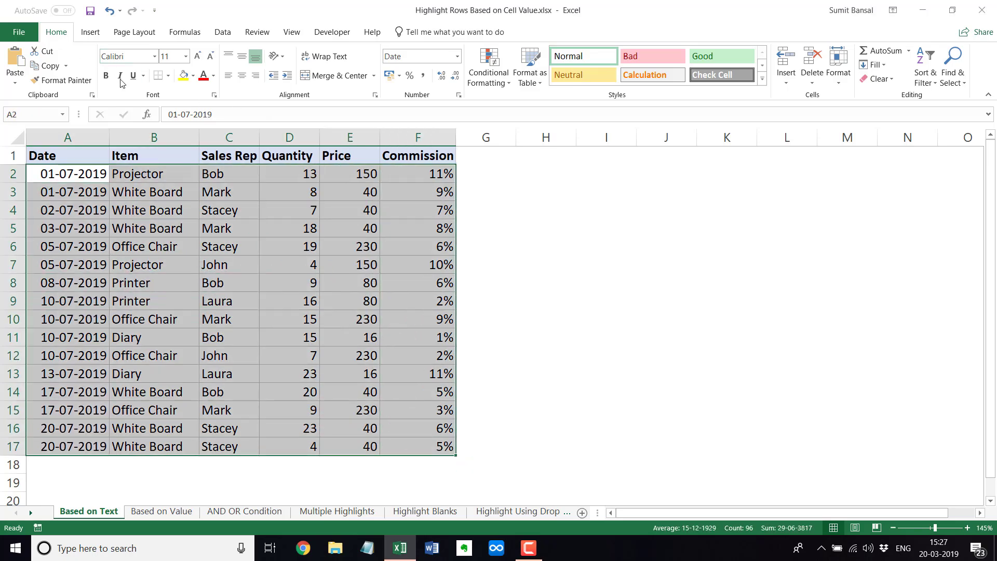
pyautogui.click(498, 80)
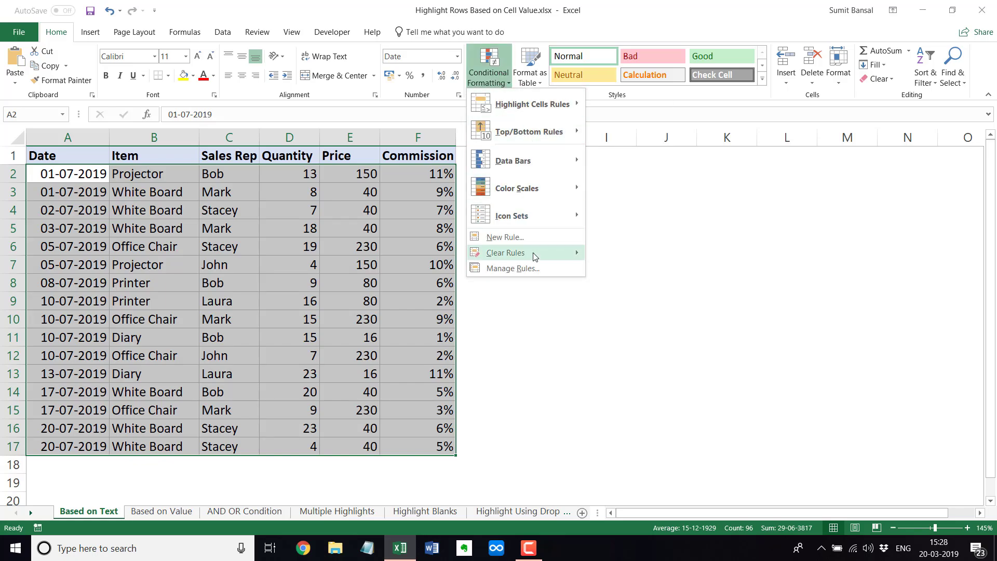
pyautogui.click(530, 239)
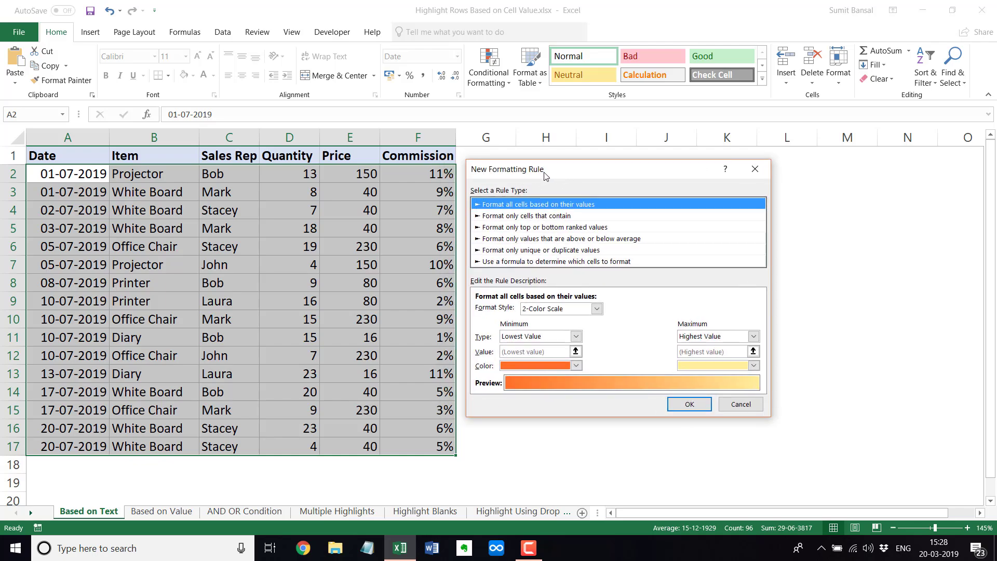
pyautogui.click(525, 263)
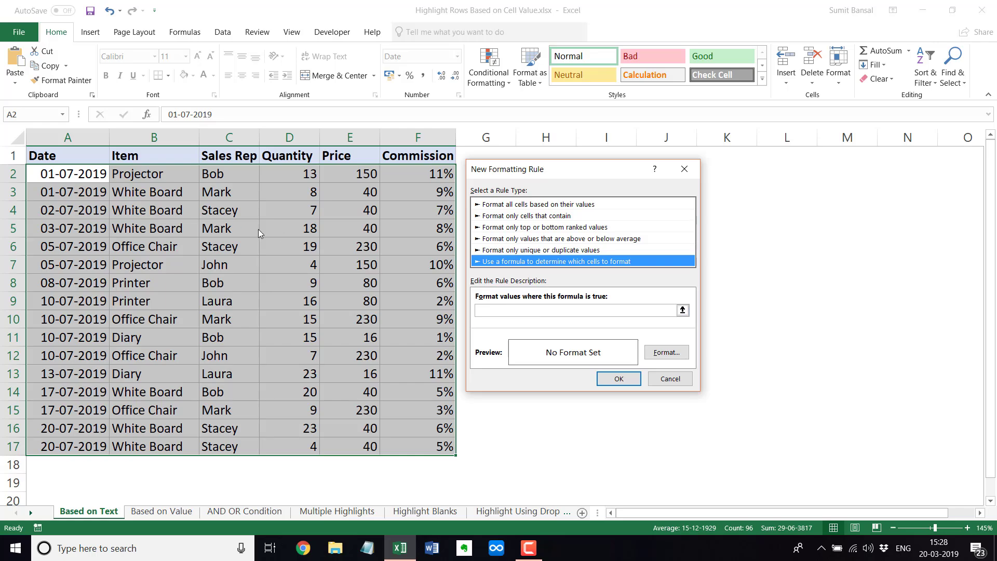
pyautogui.click(507, 310)
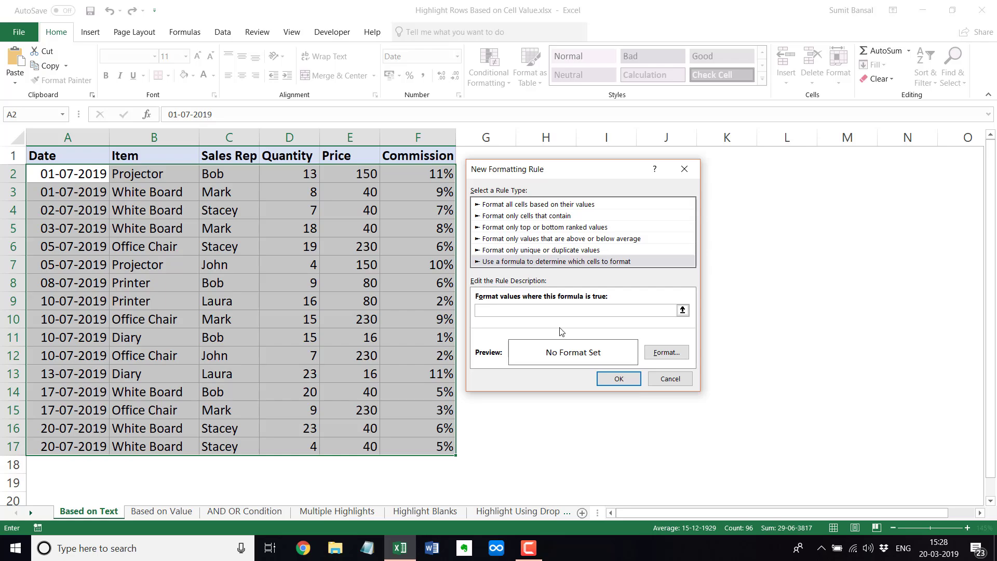
pyautogui.write('=')
# Step: Give the sales rep rule a light orange fill and apply it to the data range
pyautogui.click(667, 352)
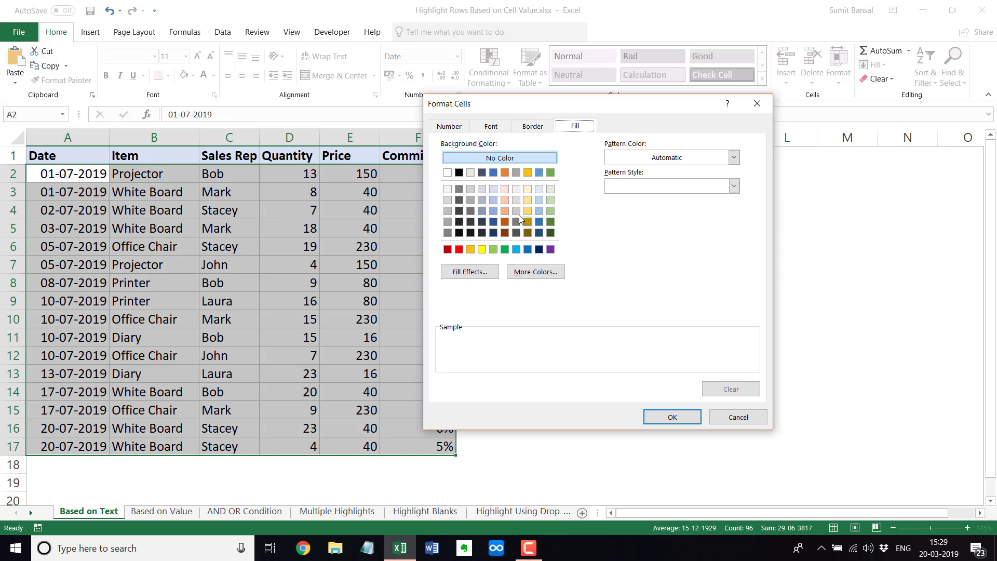
pyautogui.click(504, 210)
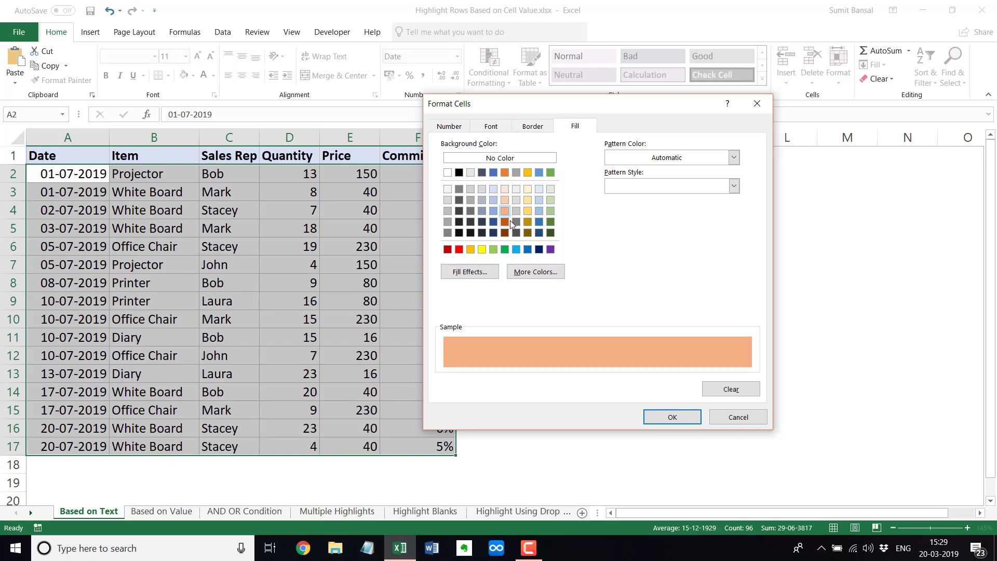
pyautogui.click(668, 416)
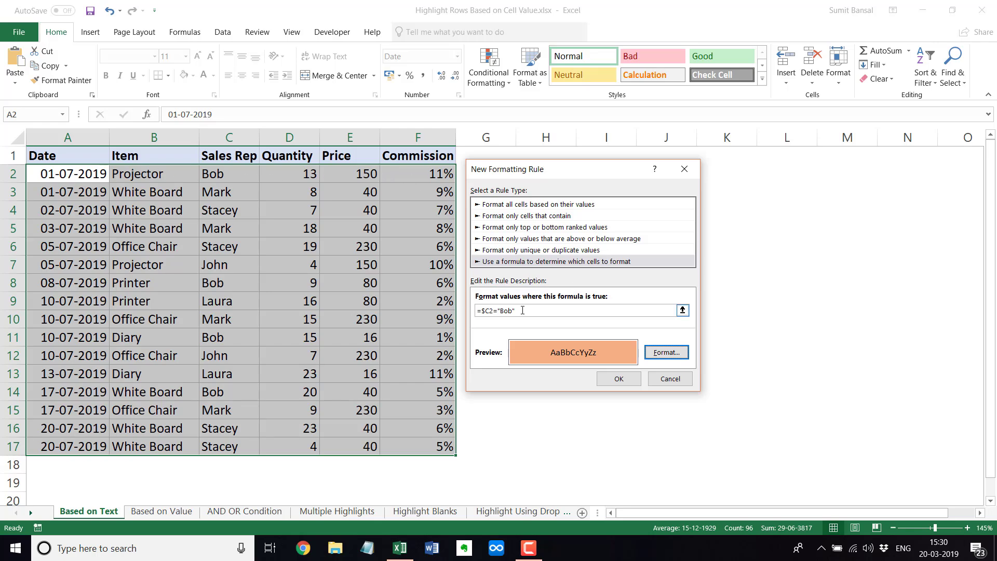
pyautogui.click(620, 379)
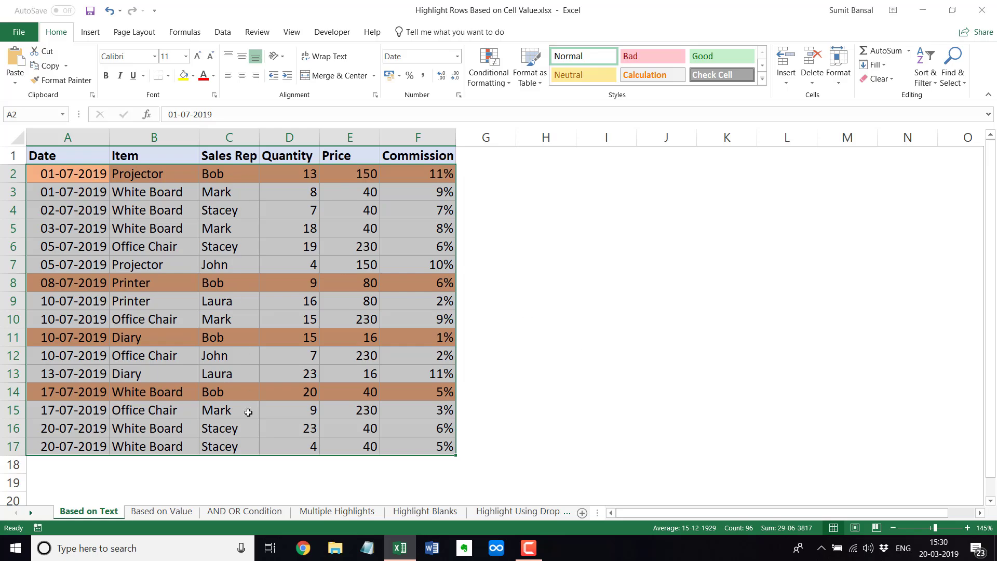
# Step: Select the data range A2:F17 on the Based on Value sheet
pyautogui.click(177, 512)
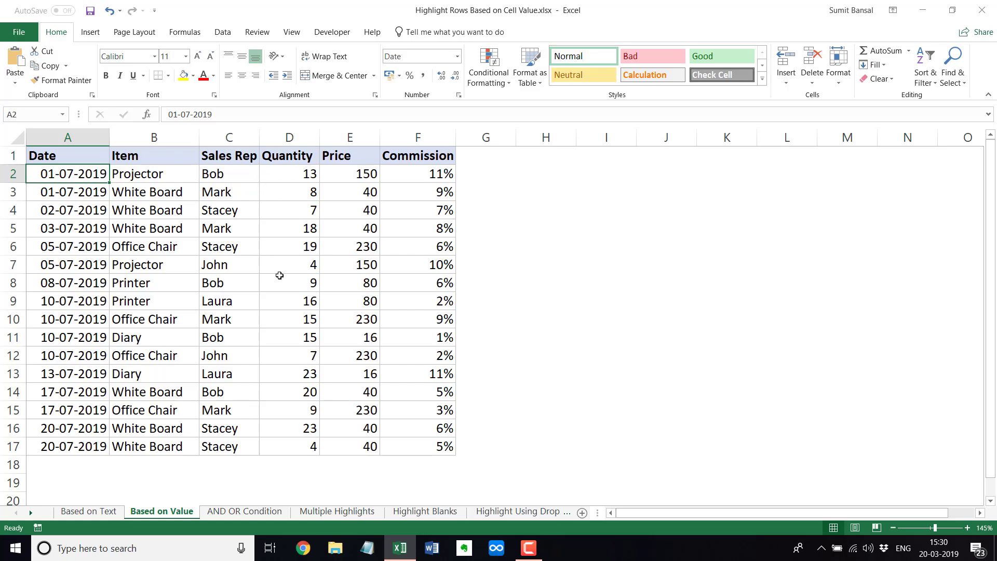
pyautogui.moveTo(91, 172); pyautogui.dragTo(406, 442)
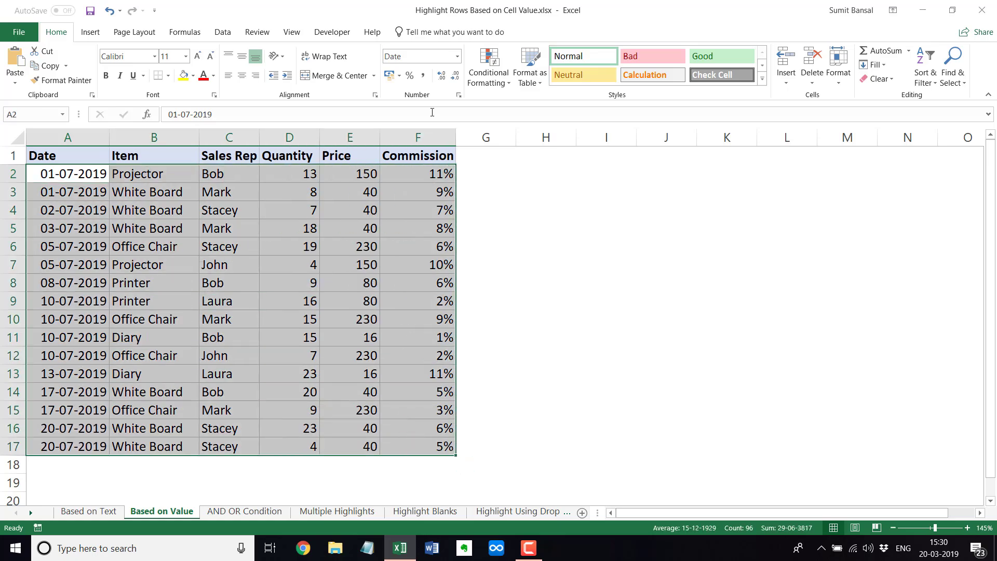
# Step: Start a formula-based conditional formatting rule for the selected records with the formula =$D2>15
pyautogui.click(488, 68)
pyautogui.click(506, 237)
pyautogui.click(508, 249)
pyautogui.moveTo(519, 162); pyautogui.dragTo(548, 176)
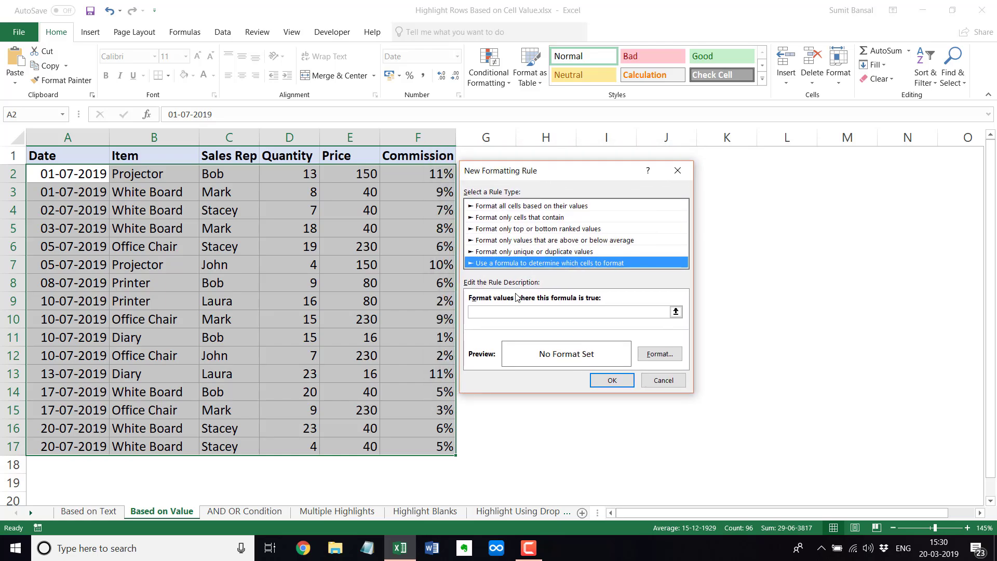
pyautogui.click(508, 311)
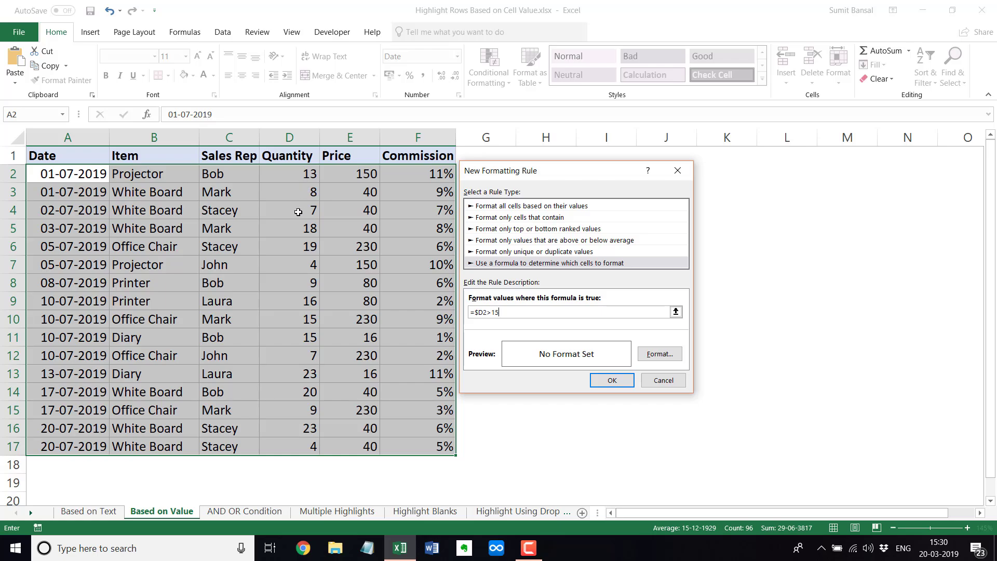
# Step: Give the quantity rule a light orange fill and apply it to the selected records
pyautogui.click(659, 353)
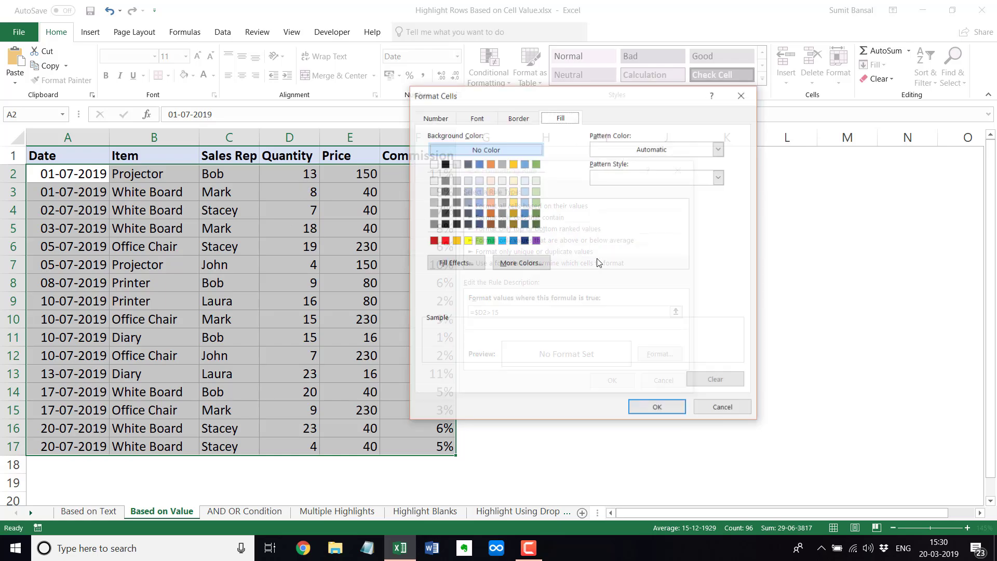
pyautogui.click(489, 202)
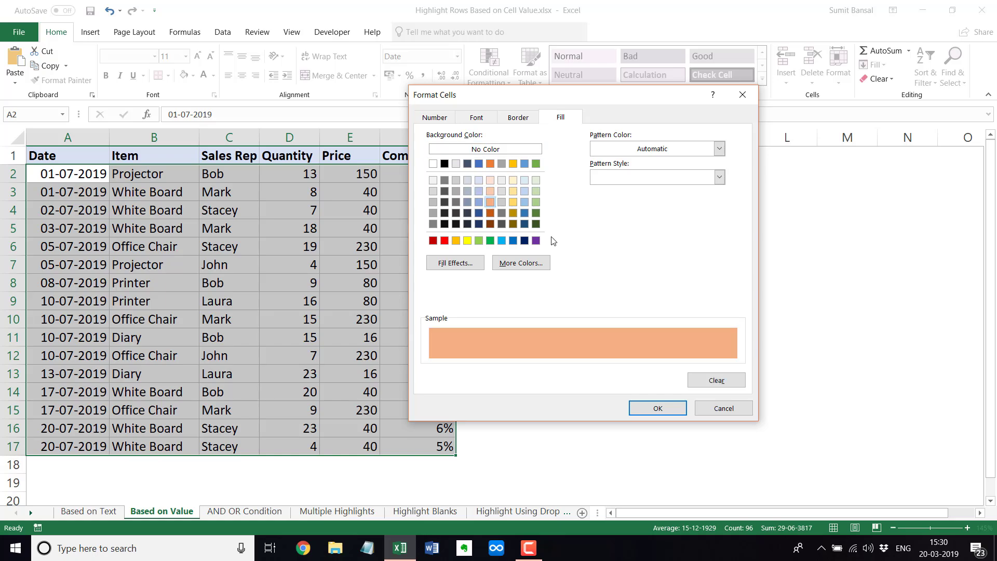
pyautogui.click(636, 408)
pyautogui.click(612, 380)
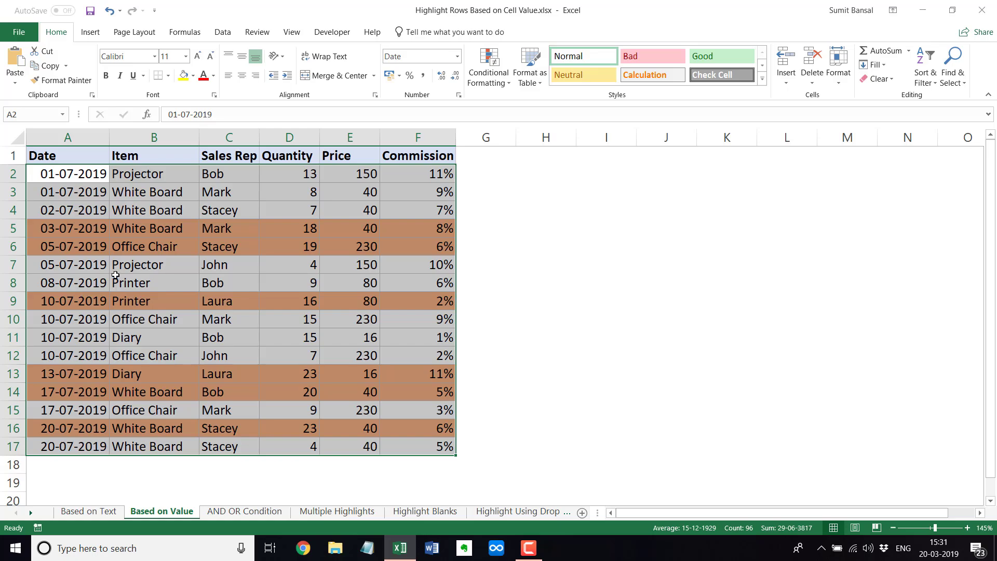
# Step: Undo the quantity highlighting rule on the Based on Value sheet
pyautogui.hotkey('ctrl', 'z')
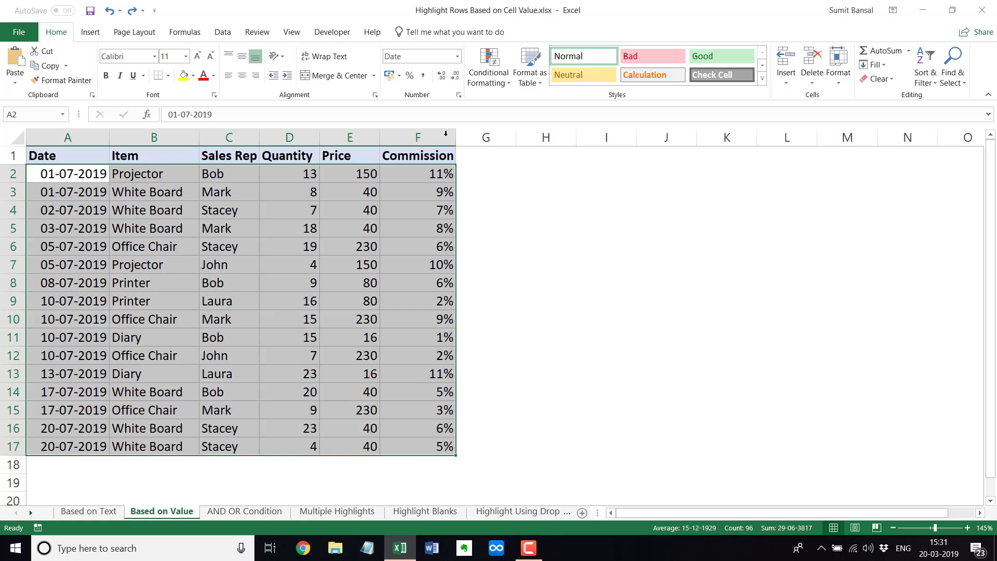
# Step: Start a formula-based conditional formatting rule for A2:F17 with the formula =$A2>DATE(2019,7,15)
pyautogui.click(503, 88)
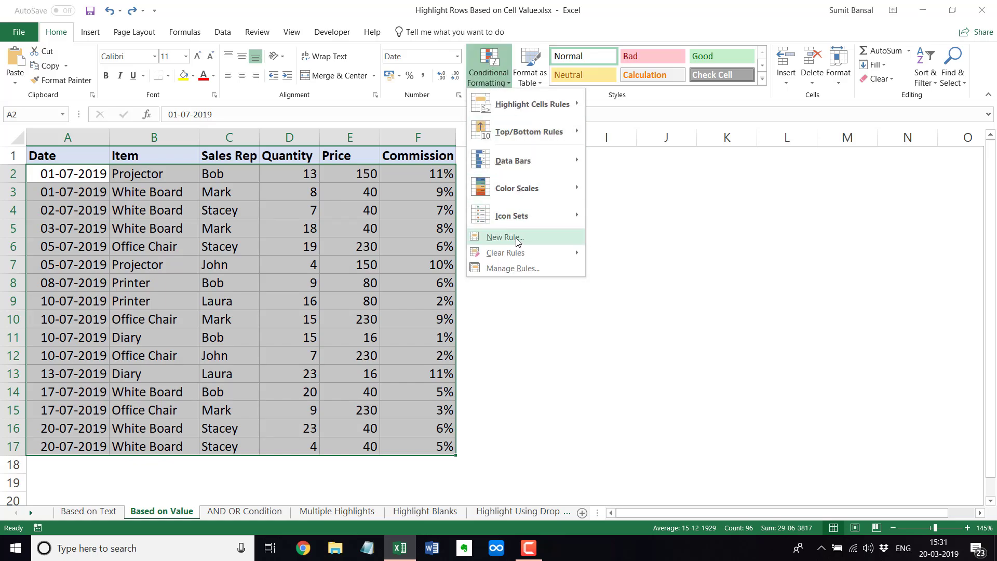
pyautogui.click(501, 234)
pyautogui.click(512, 251)
pyautogui.click(542, 300)
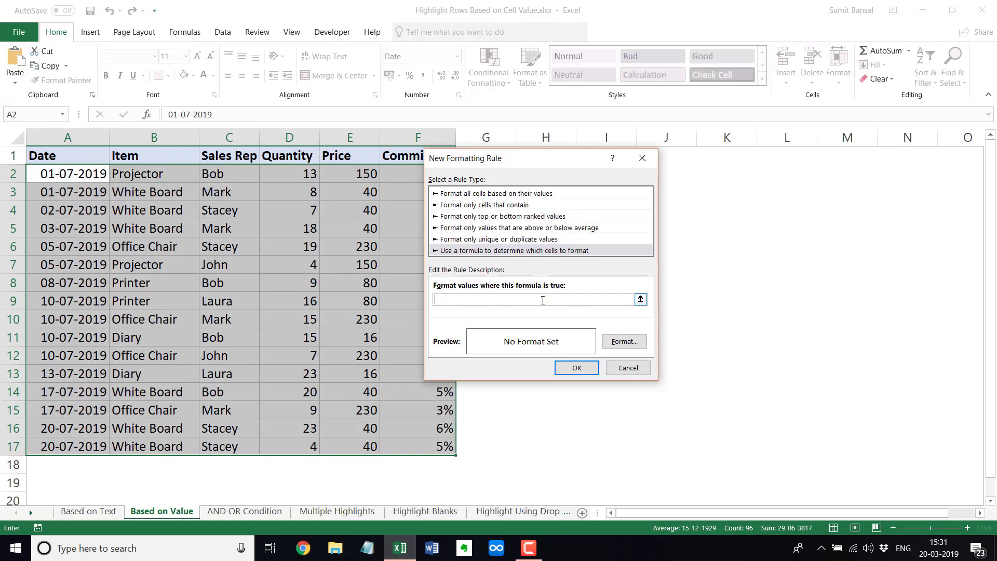
pyautogui.write('=')
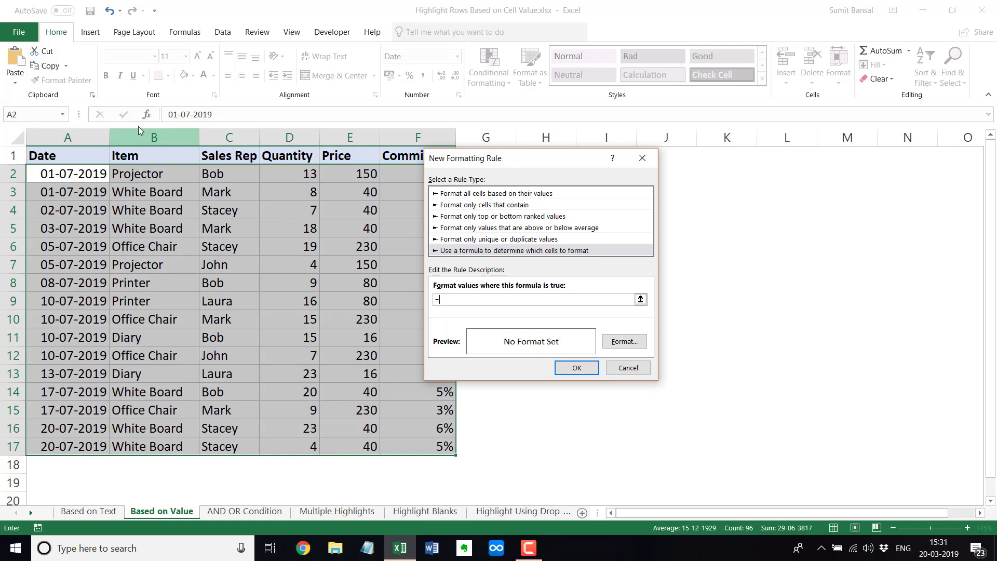
pyautogui.write('$')
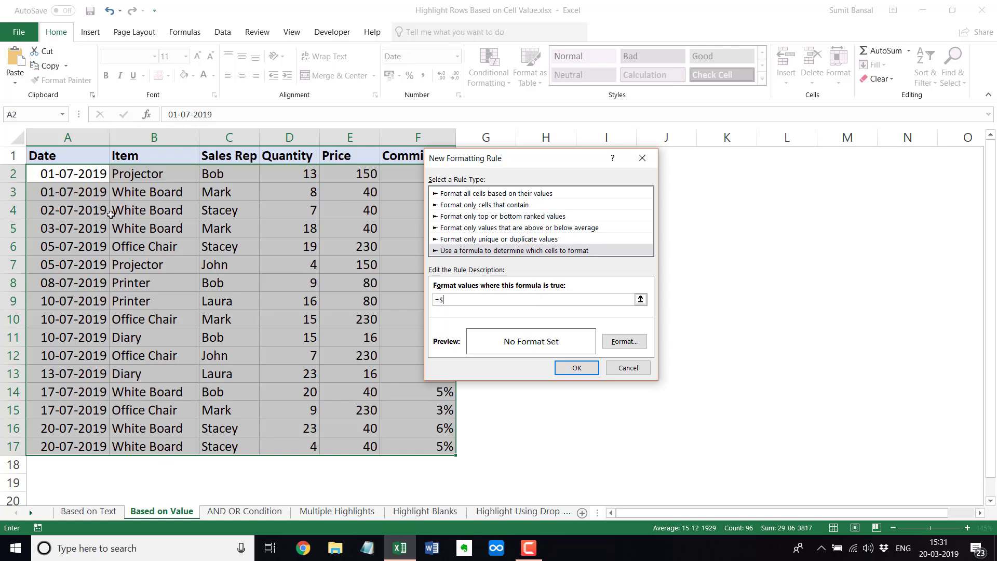
pyautogui.write('A2>DATE')
pyautogui.write('2019')
pyautogui.write(',7,15')
# Step: Give the date rule a light blue fill and apply it to the data range
pyautogui.click(625, 341)
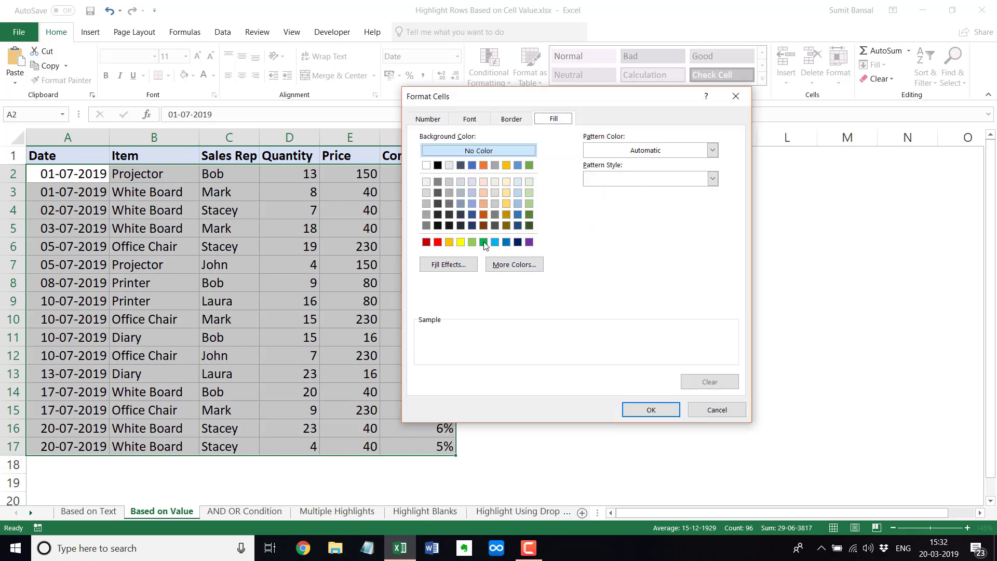
pyautogui.click(469, 204)
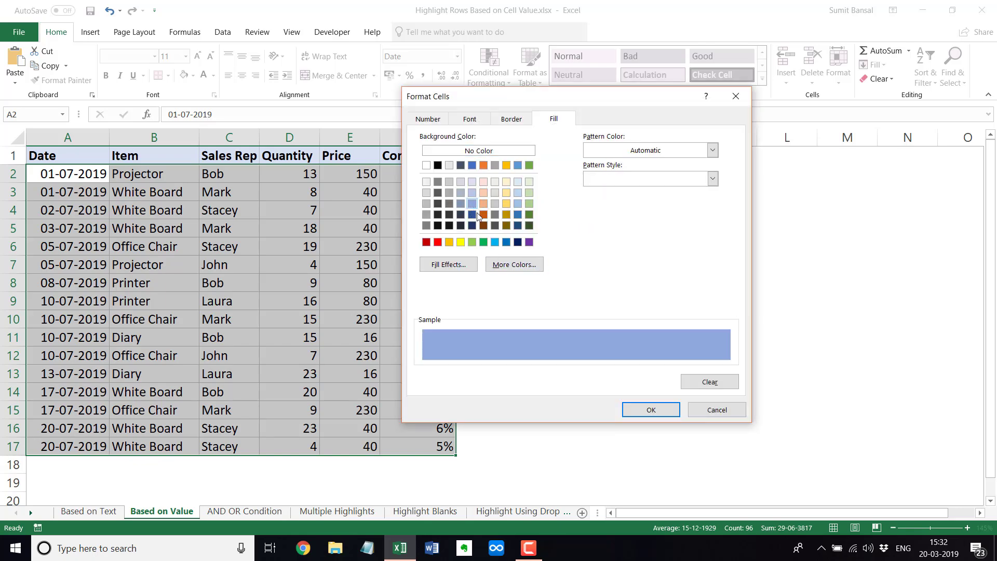
pyautogui.click(651, 410)
pyautogui.click(576, 367)
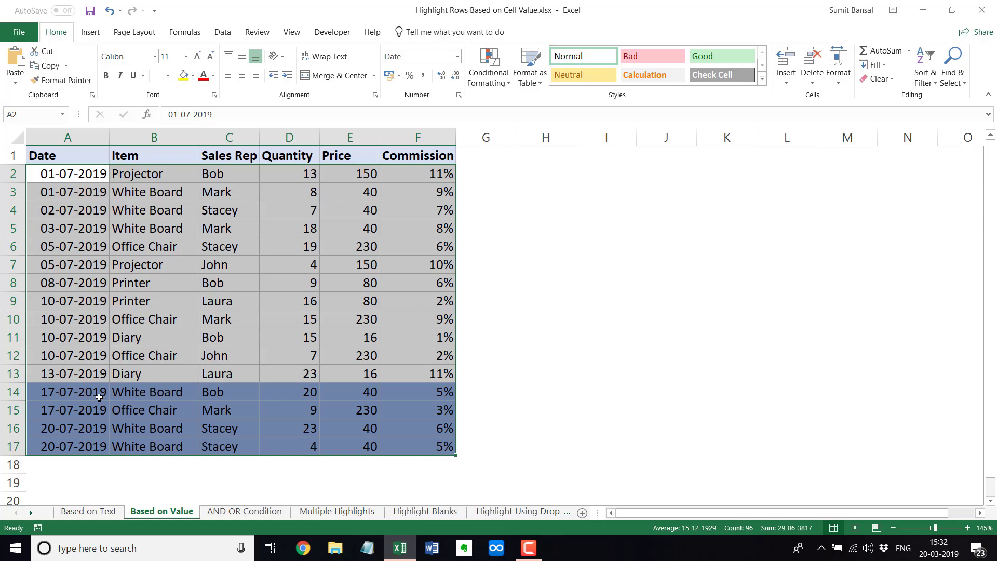
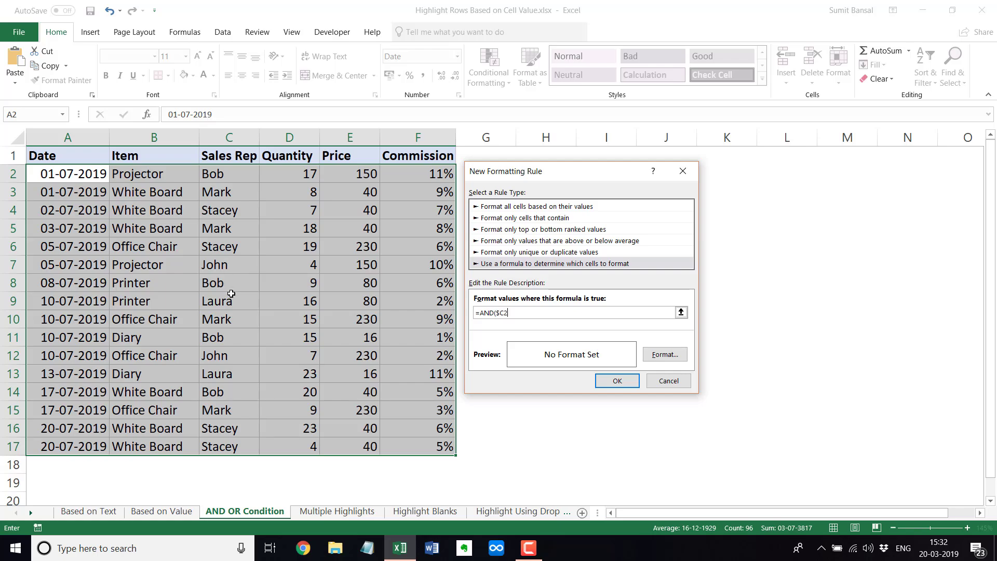
# Step: Complete the AND formula so $C2 equals the first record's sales rep and $D2>15, and apply the rule with a light orange fill
pyautogui.write('="Bob",$D2>15')
pyautogui.click(679, 358)
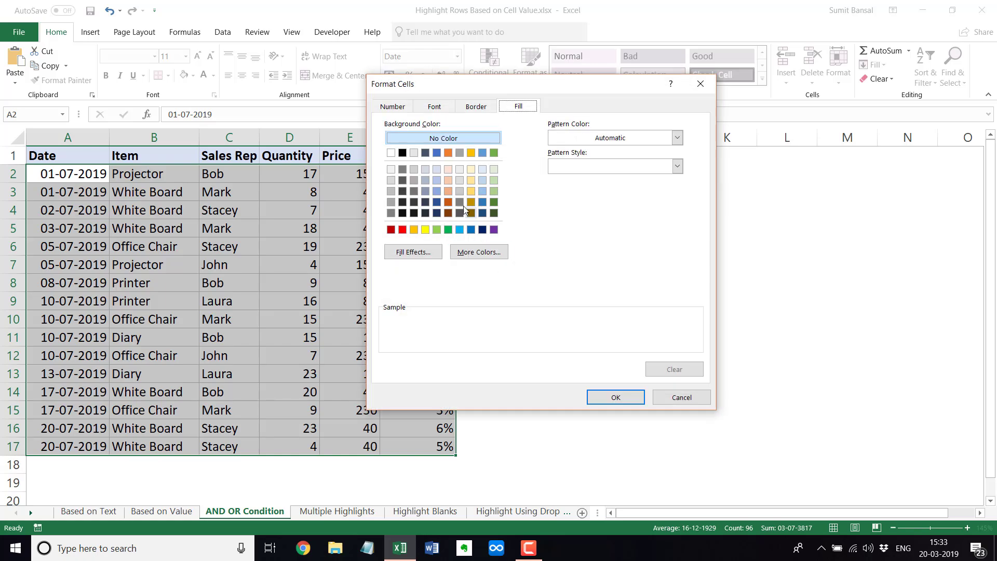
pyautogui.click(450, 192)
pyautogui.click(609, 397)
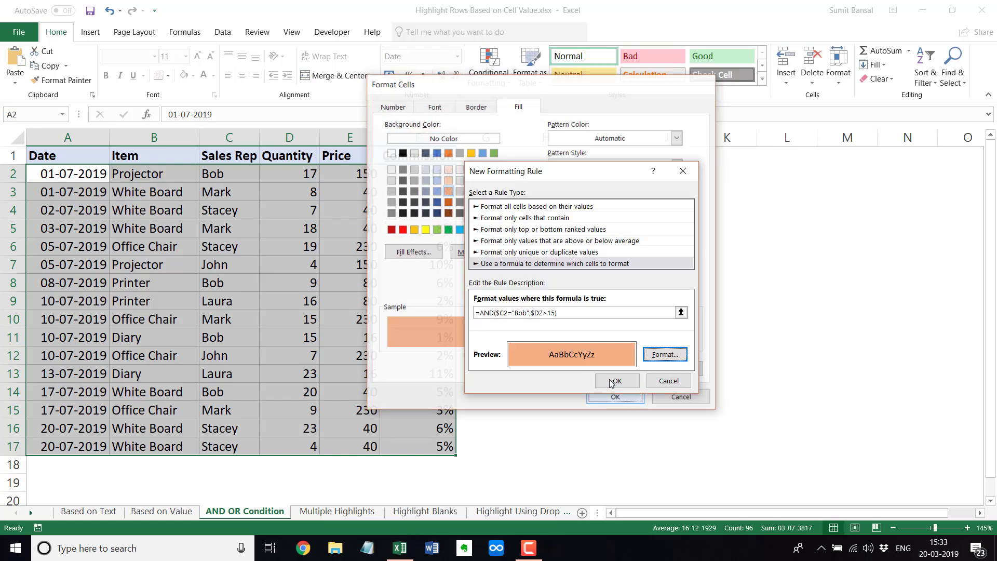
pyautogui.click(613, 381)
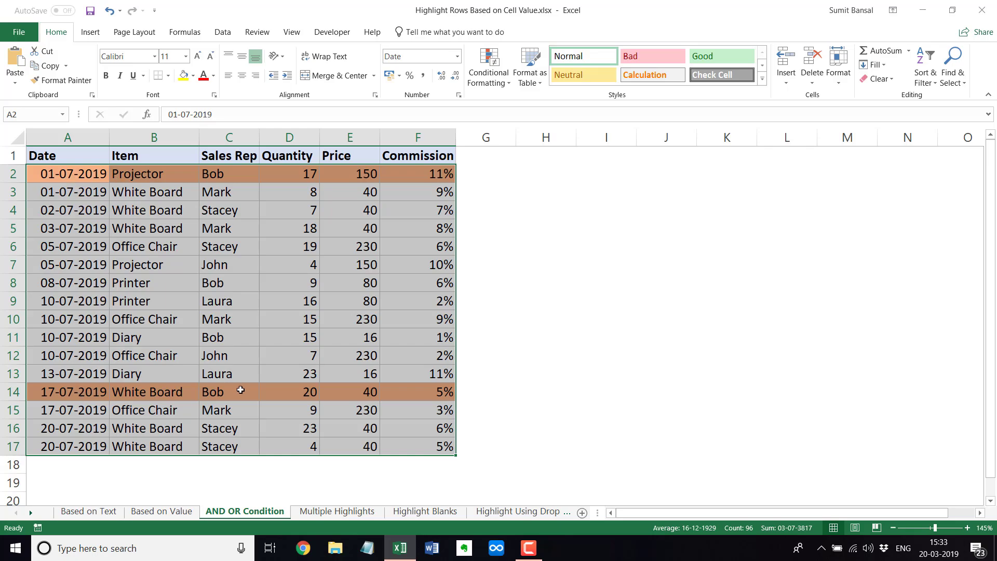
# Step: Check the highlighted row 14's sales rep and quantity, and set the quantity in D2 to 13
pyautogui.click(229, 394)
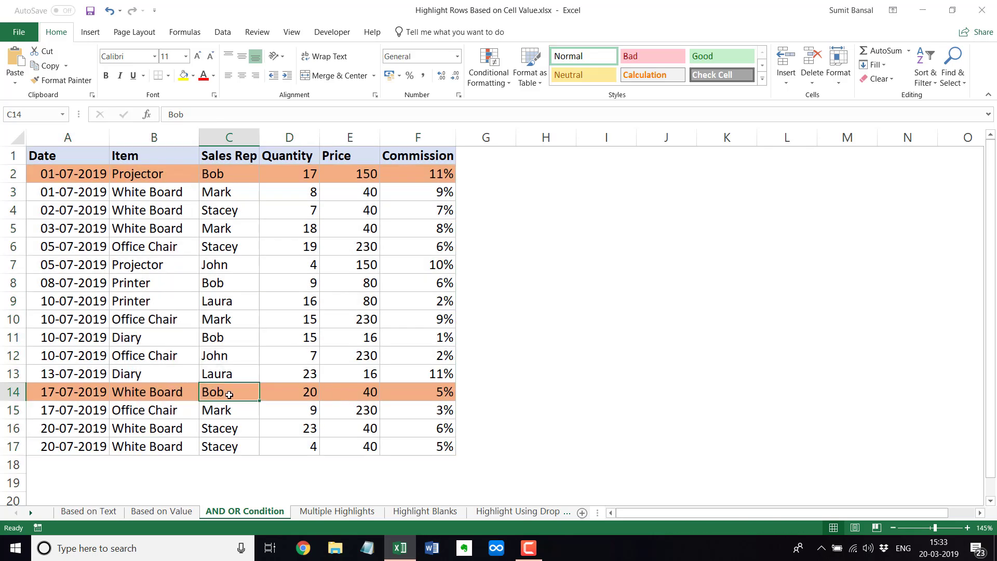
pyautogui.click(289, 393)
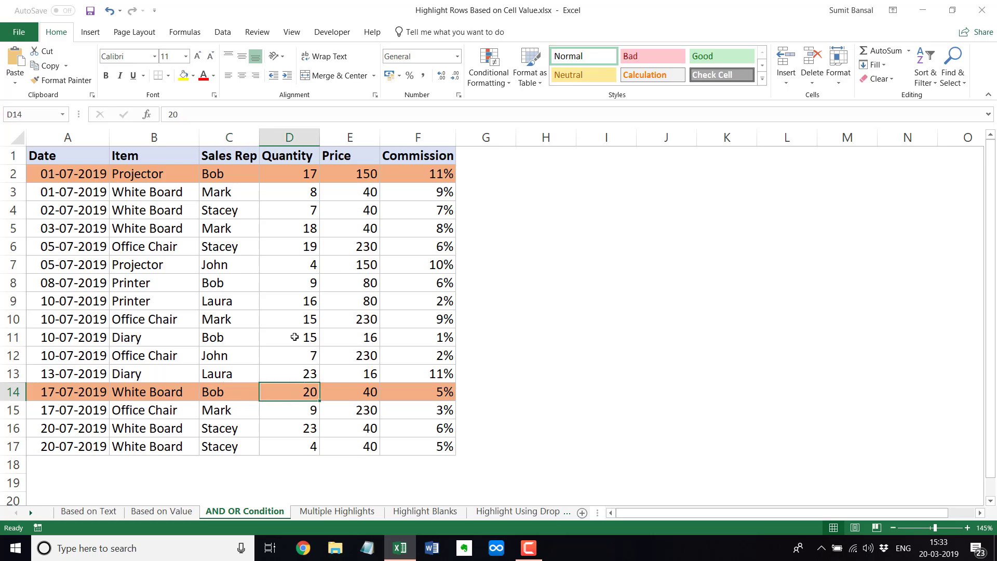
pyautogui.click(284, 175)
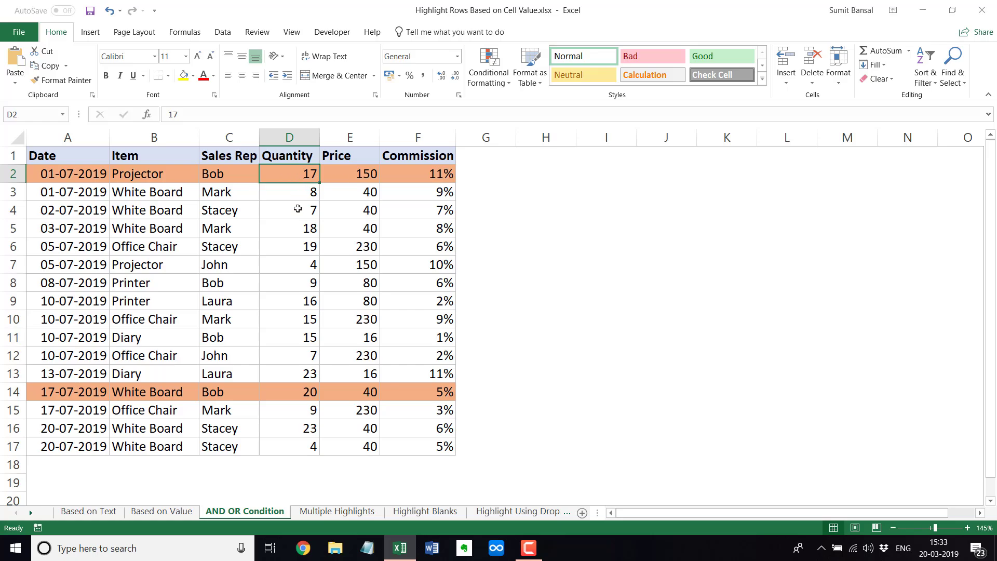
pyautogui.write('13')
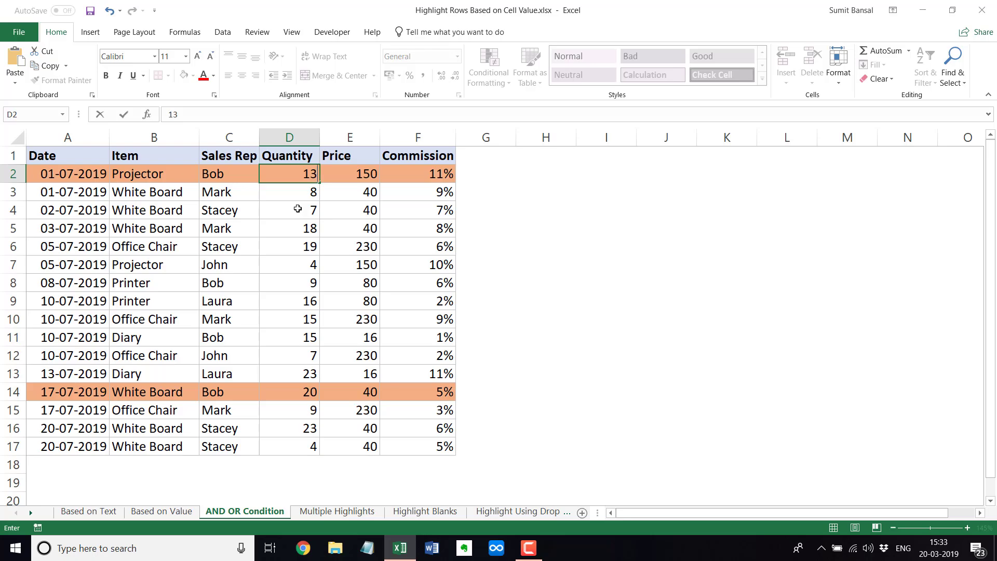
pyautogui.press('Return')
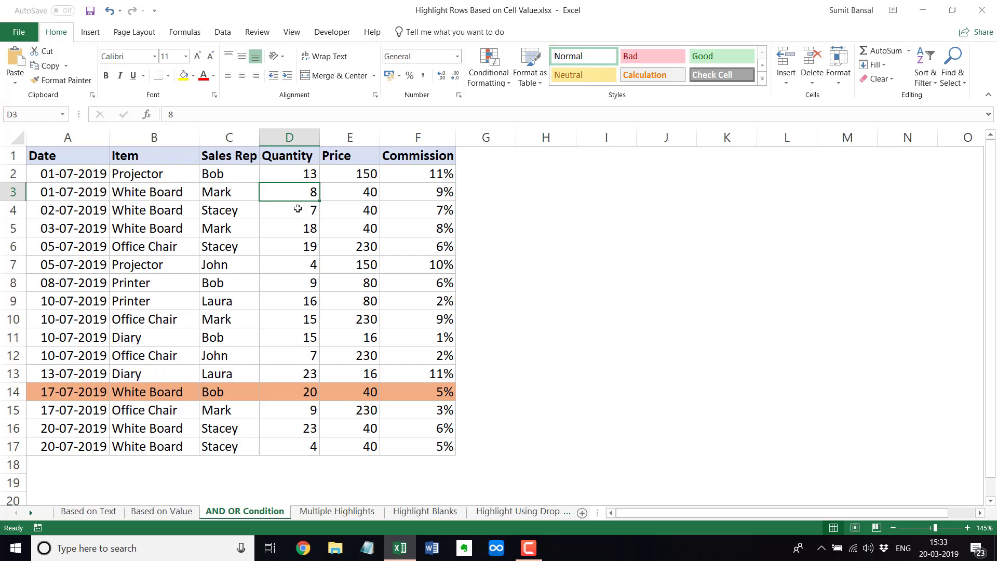
# Step: Set the quantity of the 08-07-2019 Printer record in D8 to 16
pyautogui.click(294, 280)
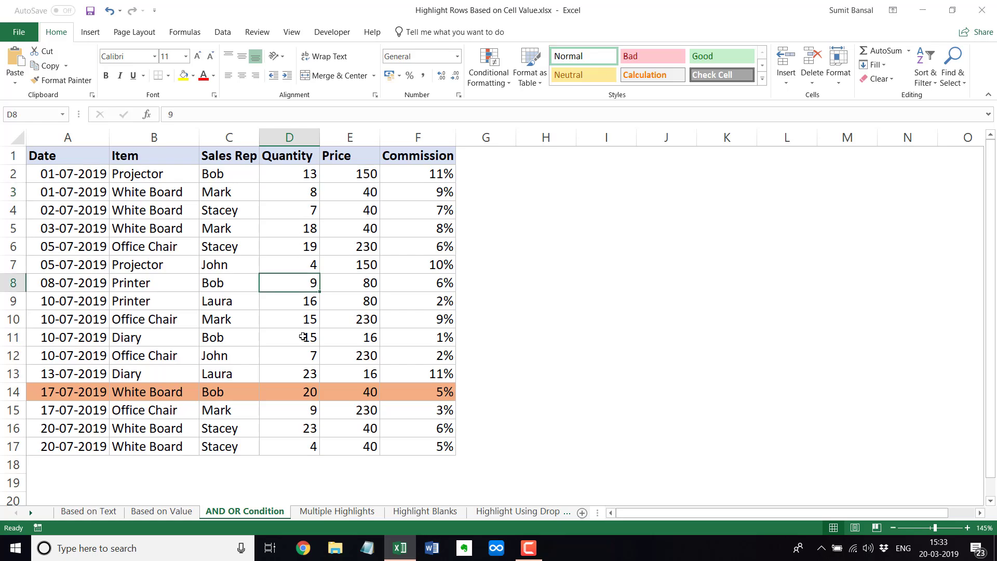
pyautogui.write('16')
pyautogui.press('Return')
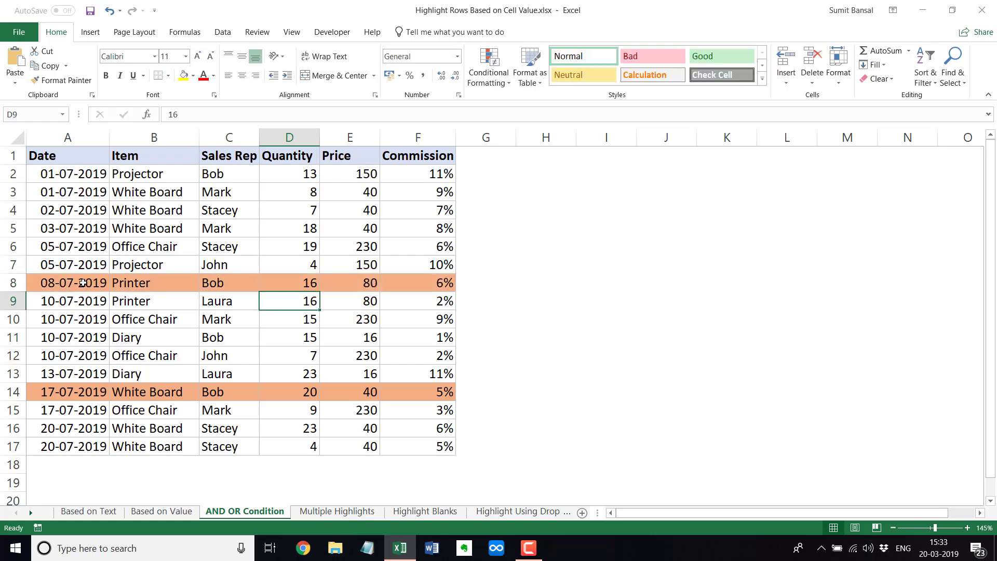
# Step: Check the sales rep and quantity of the highlighted 08-07-2019 Printer record in row 8
pyautogui.click(231, 283)
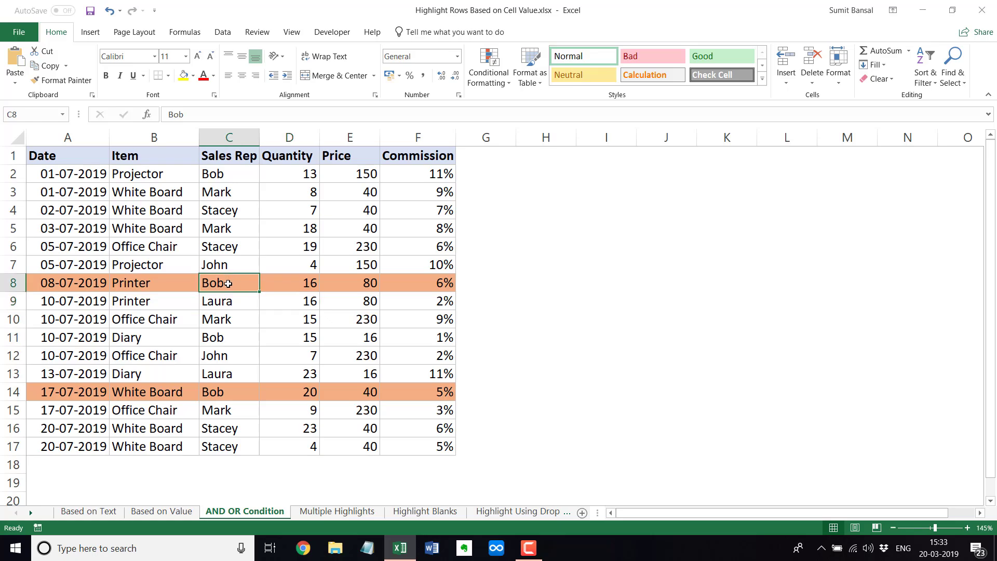
pyautogui.click(280, 283)
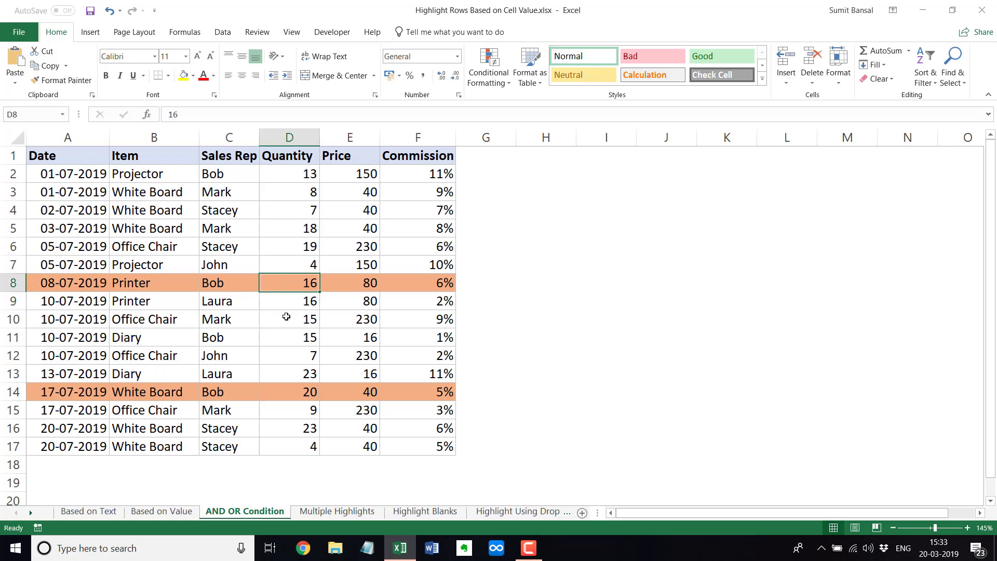
# Step: On the Multiple Highlights sheet, start a formula-based conditional formatting rule for A2:F17 with =$D2>15
pyautogui.click(337, 511)
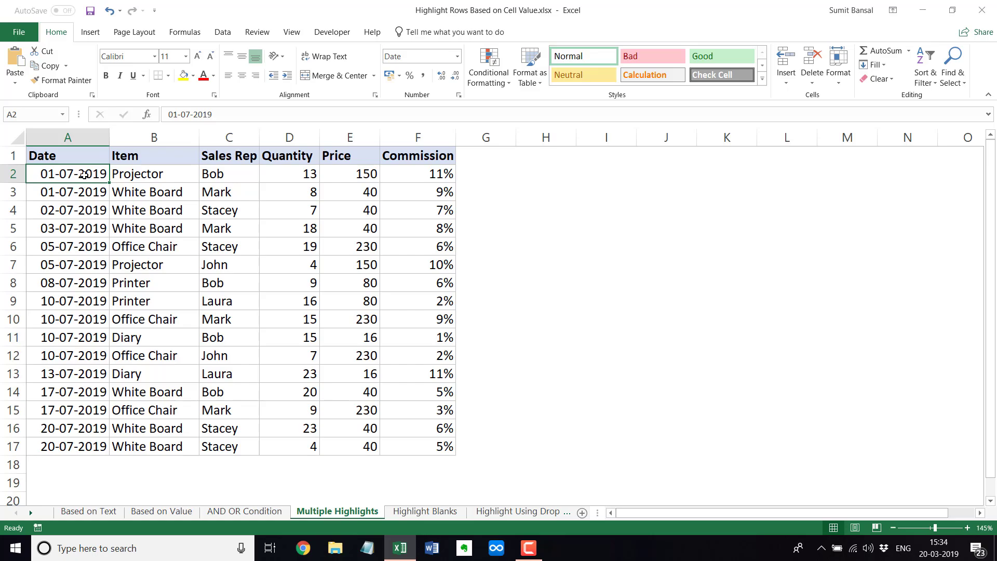
pyautogui.moveTo(83, 175); pyautogui.dragTo(408, 446)
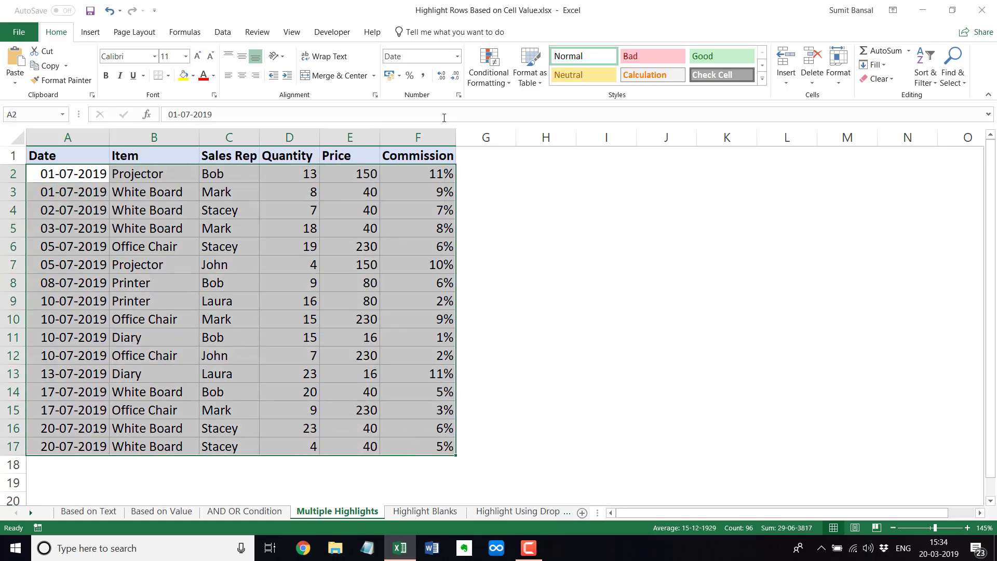
pyautogui.click(488, 70)
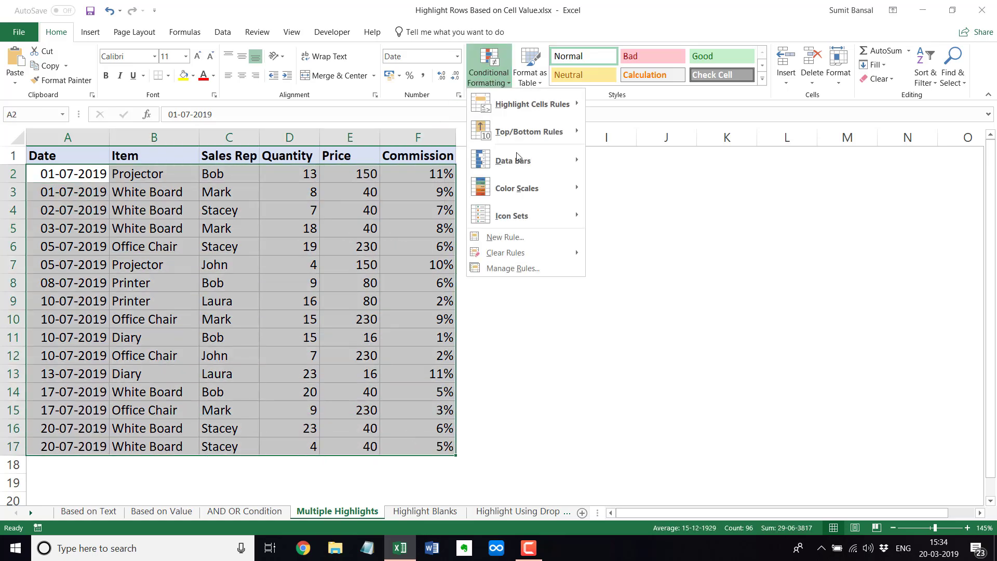
pyautogui.click(539, 236)
pyautogui.click(531, 252)
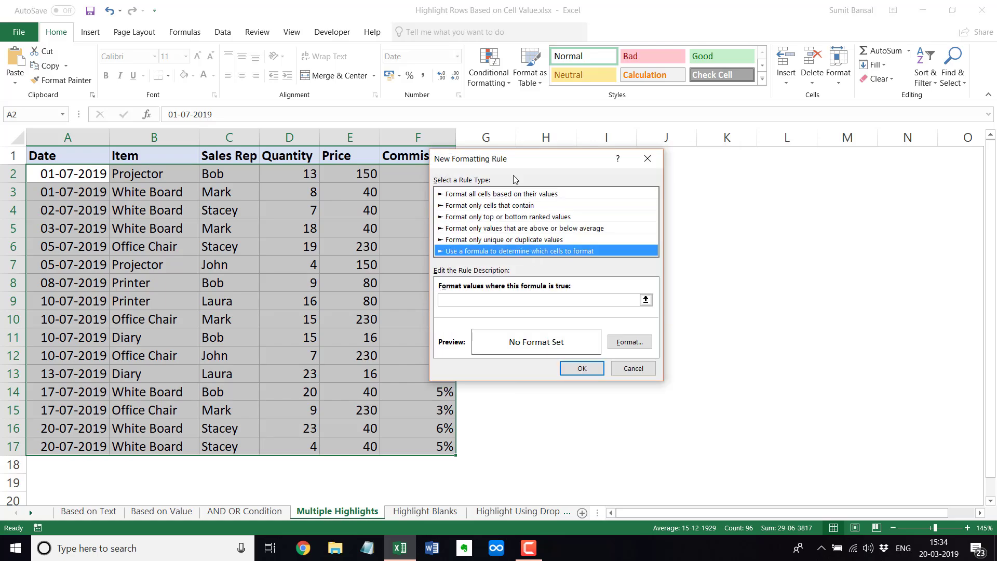
pyautogui.click(516, 306)
pyautogui.write('=')
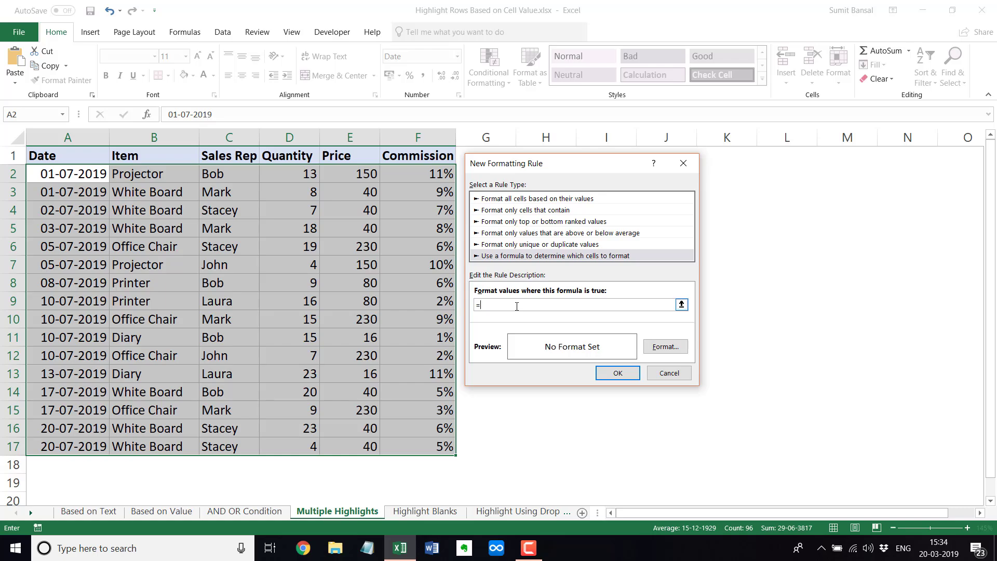
pyautogui.write('$D2>15')
# Step: Give the =$D2>15 rule a light green fill, apply it, and check the quantities in D5 and D6
pyautogui.click(665, 346)
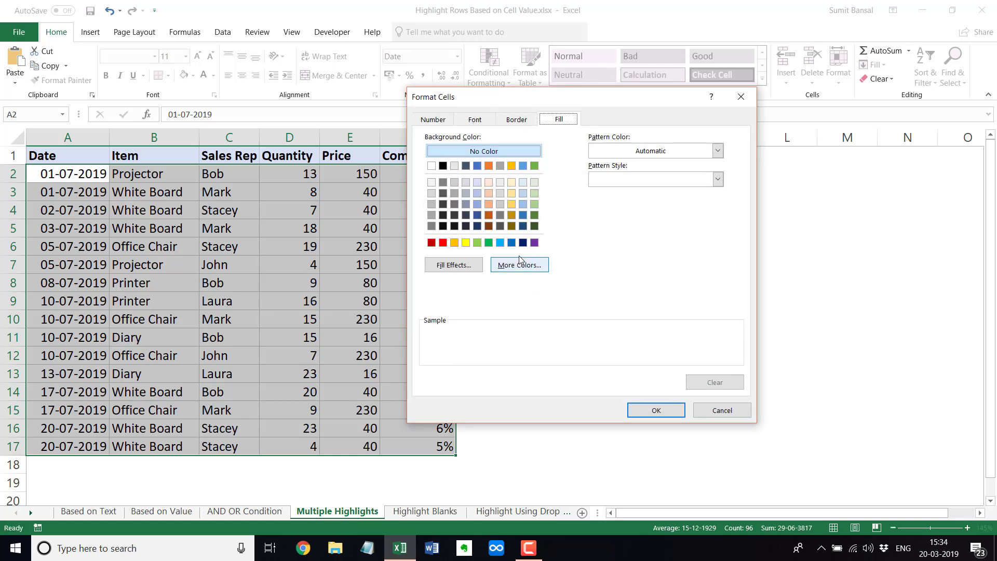
pyautogui.click(533, 204)
pyautogui.click(656, 410)
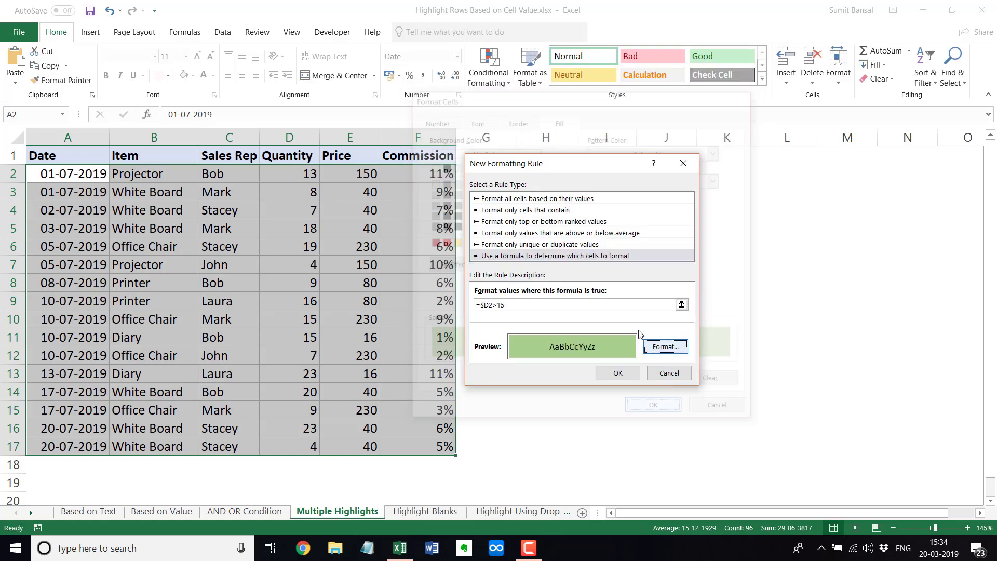
pyautogui.click(617, 373)
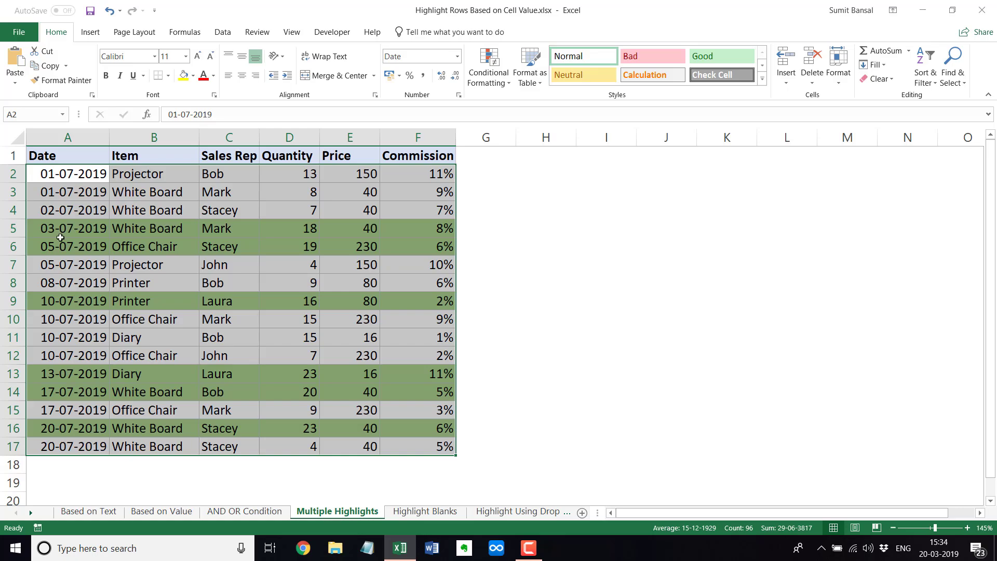
pyautogui.click(312, 228)
pyautogui.click(312, 243)
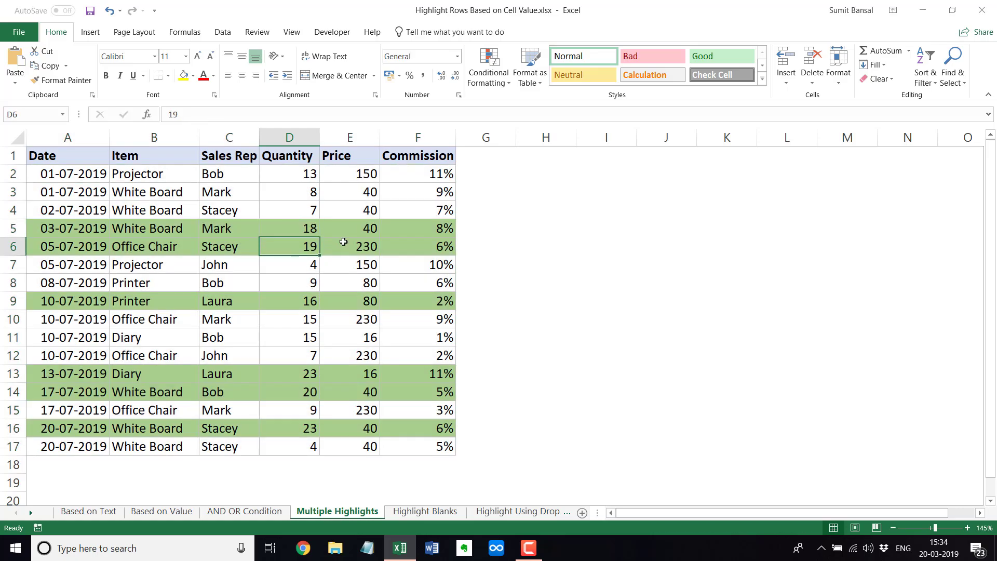
# Step: Start a second formula-based conditional formatting rule for A2:F17 with =$D2>10
pyautogui.moveTo(86, 176); pyautogui.dragTo(403, 438)
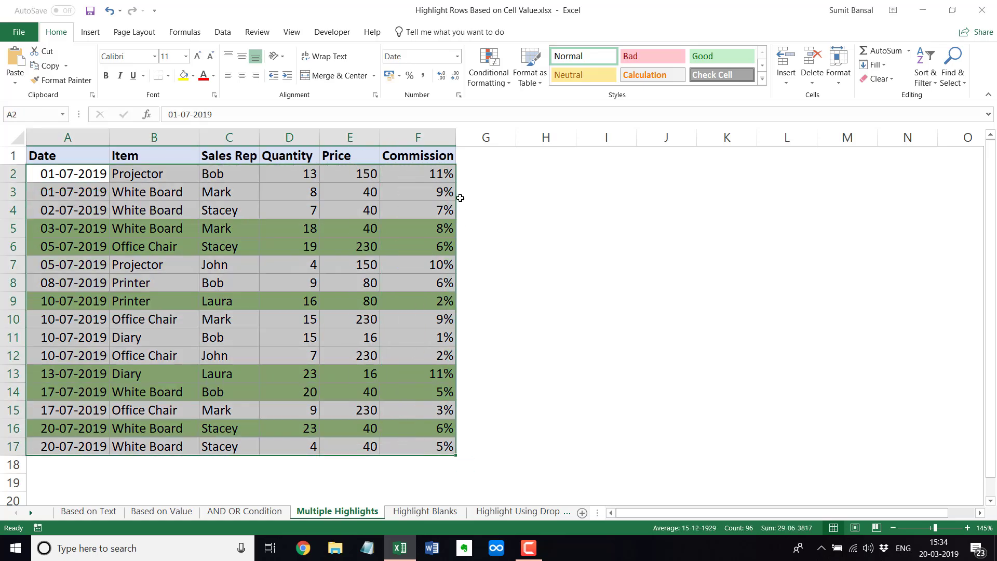
pyautogui.click(488, 83)
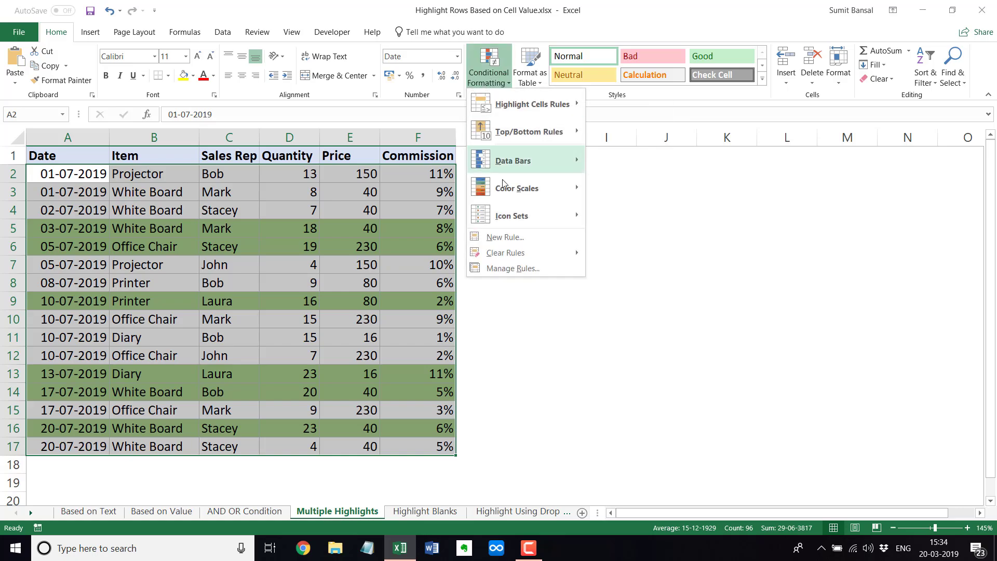
pyautogui.click(502, 239)
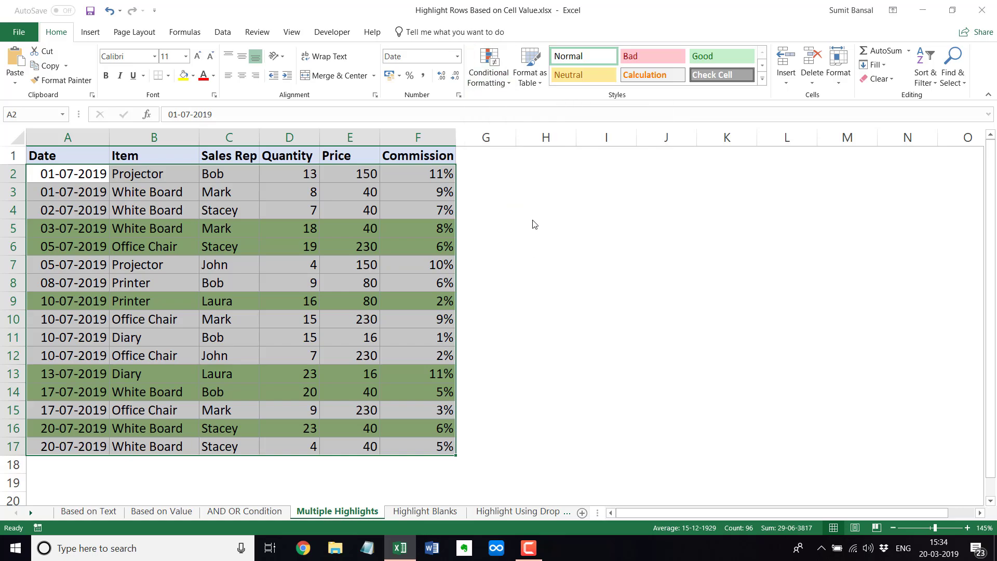
pyautogui.click(549, 266)
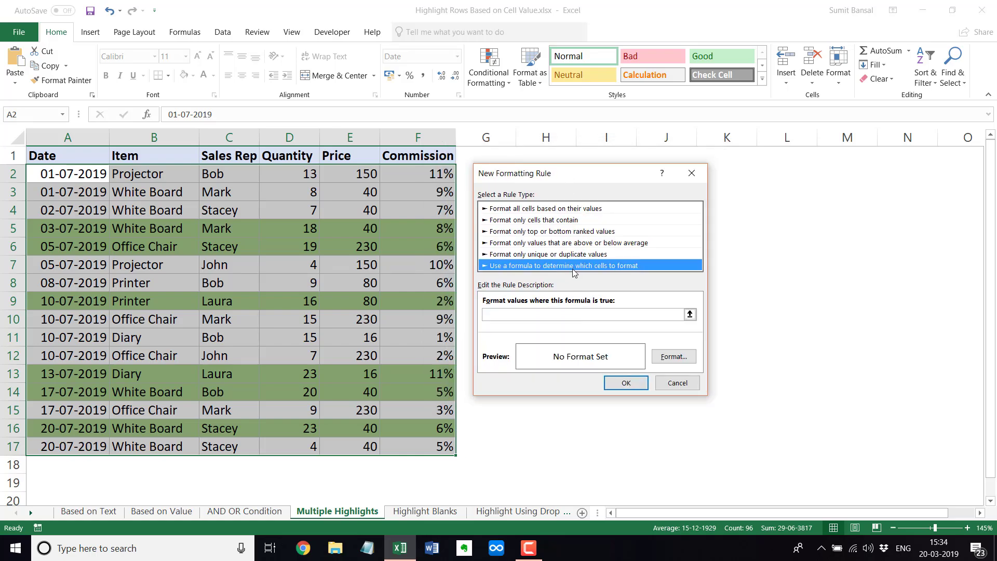
pyautogui.click(553, 315)
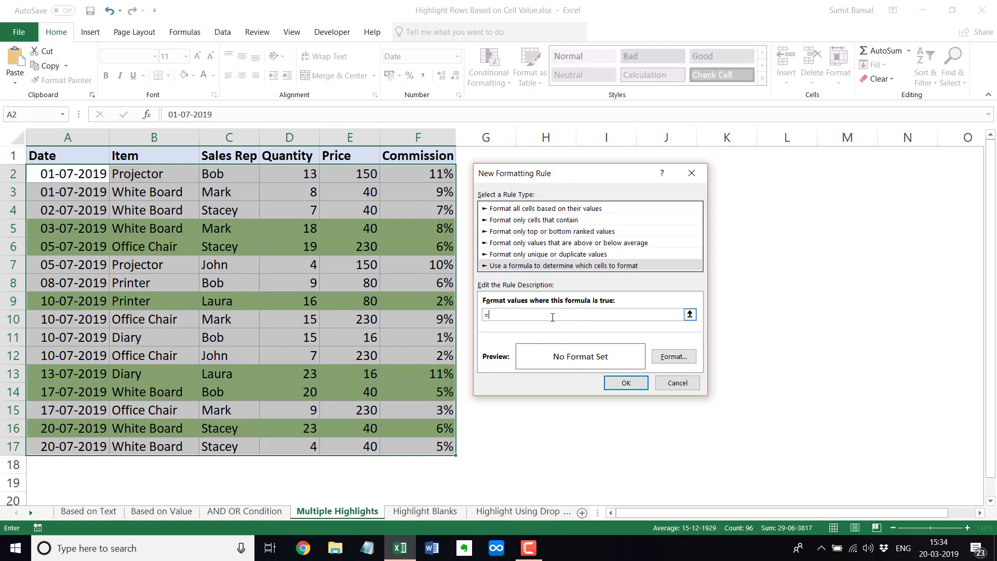
pyautogui.write('$D2>10')
# Step: Give the =$D2>10 rule a yellow fill and apply it to the data range
pyautogui.click(673, 356)
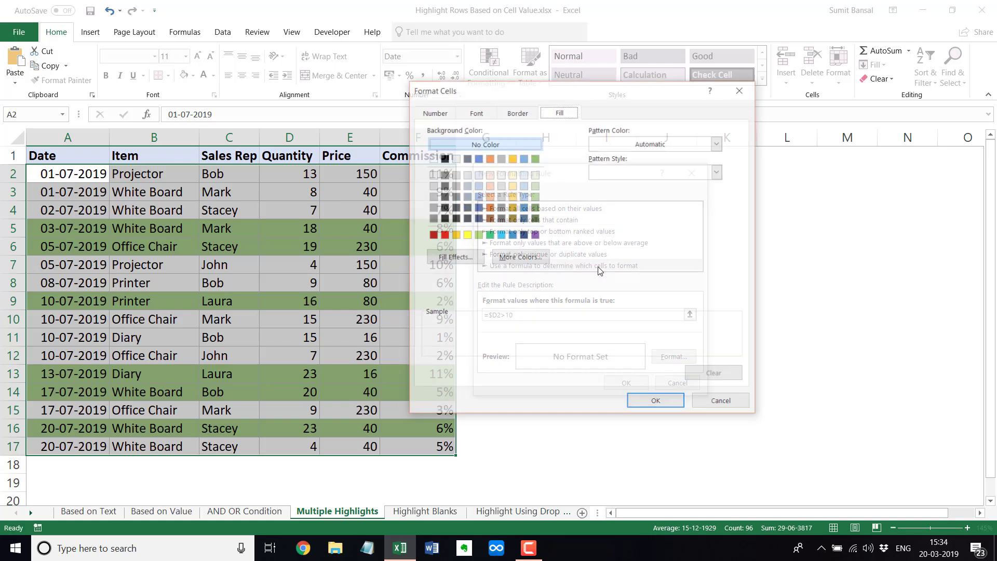
pyautogui.click(466, 235)
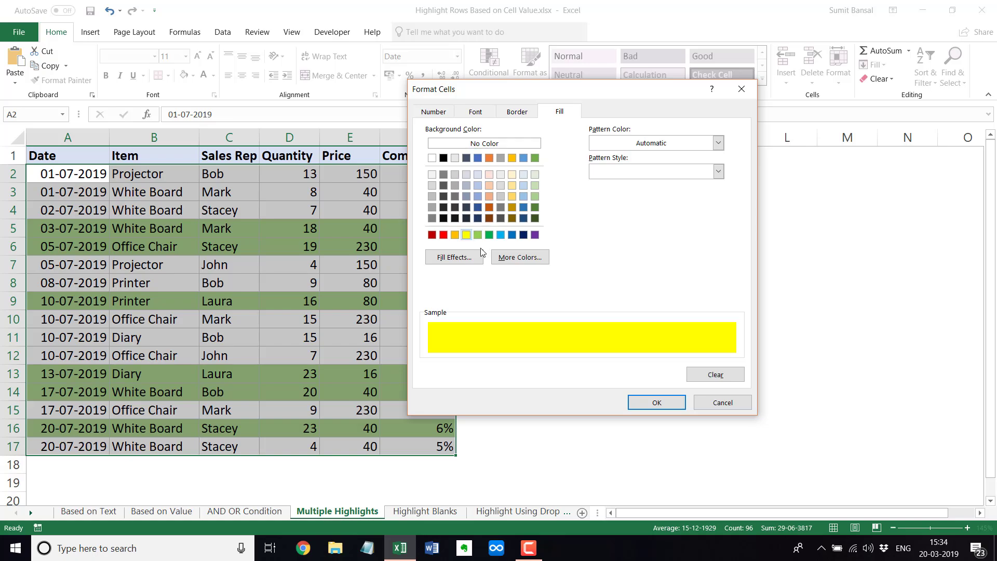
pyautogui.click(656, 403)
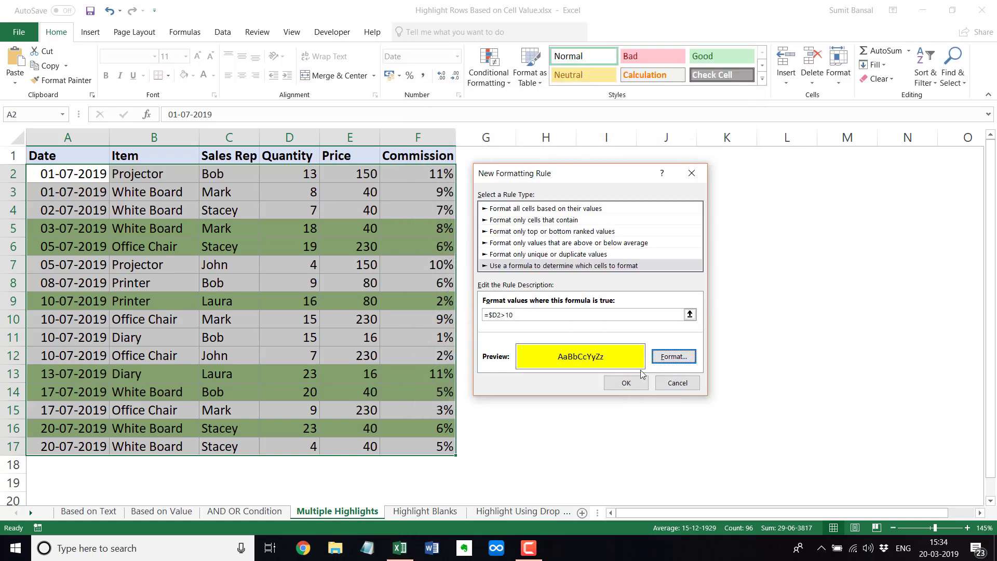
pyautogui.click(626, 381)
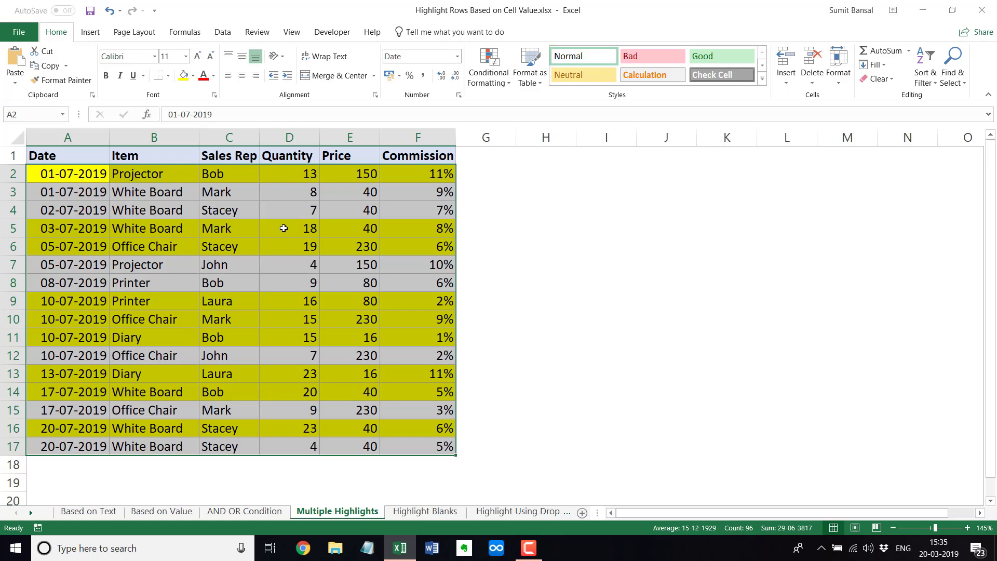
# Step: Move the =$D2>15 rule above the =$D2>10 rule in the conditional formatting rule order and apply the change
pyautogui.click(492, 70)
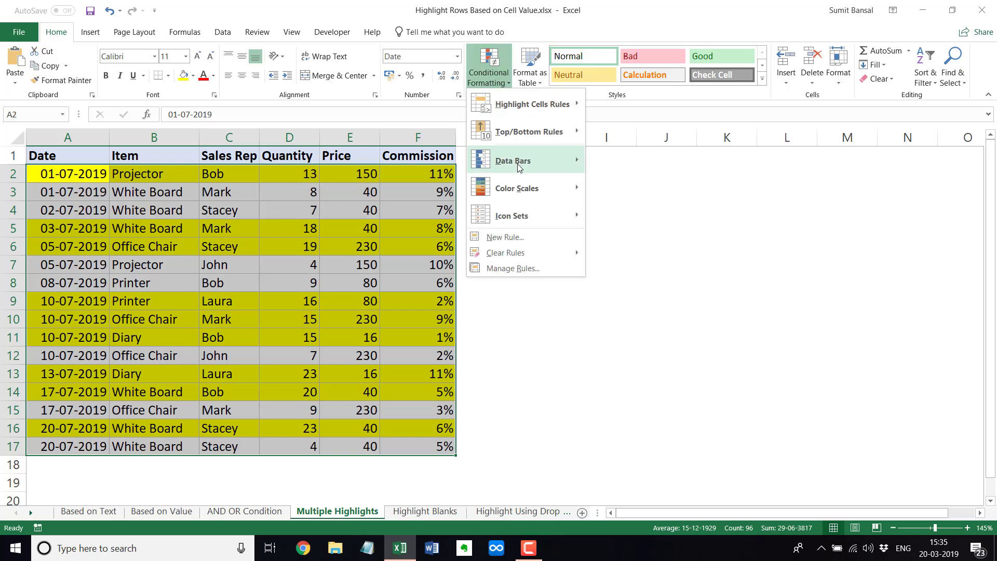
pyautogui.click(516, 268)
pyautogui.moveTo(544, 199); pyautogui.dragTo(617, 177)
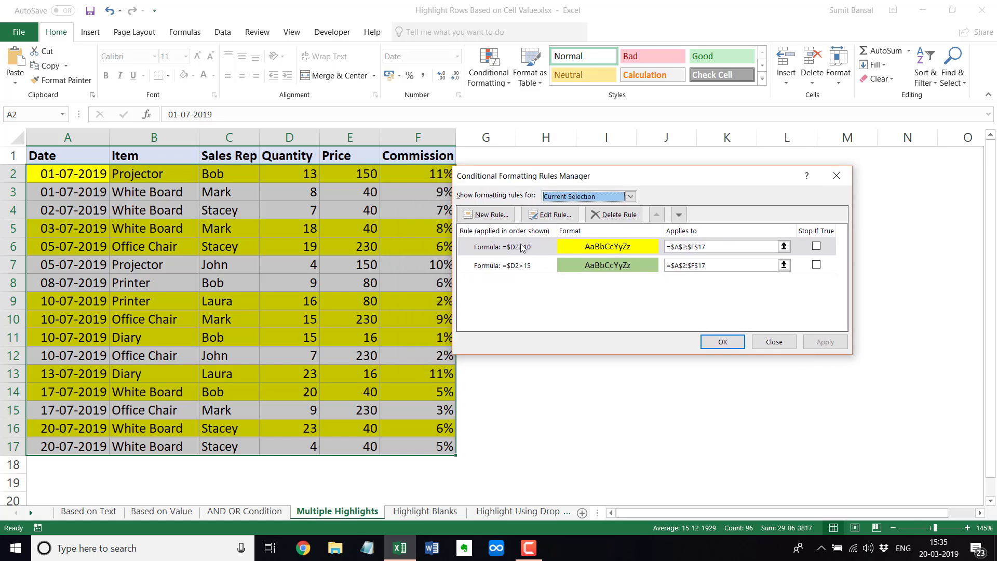
pyautogui.click(510, 270)
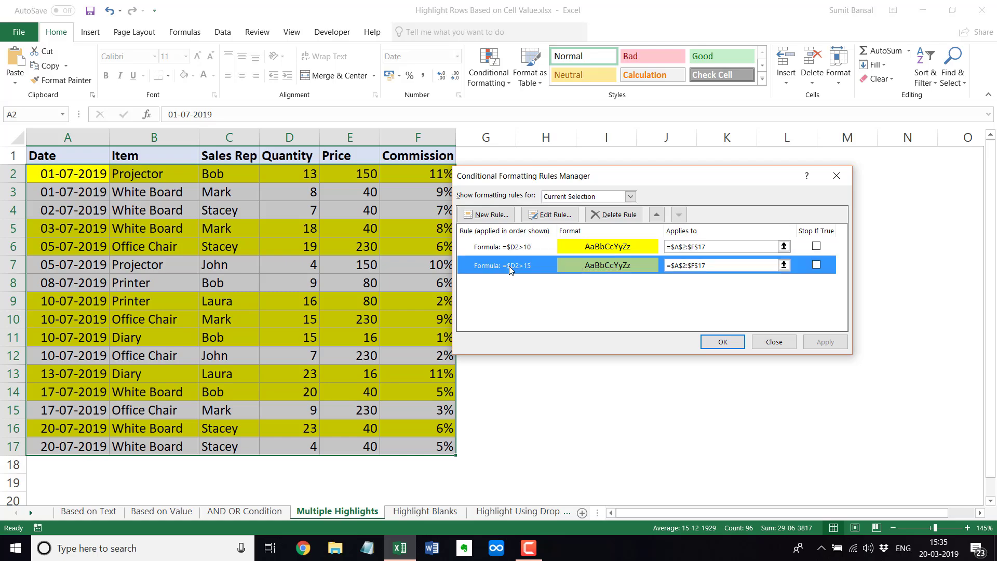
pyautogui.click(657, 214)
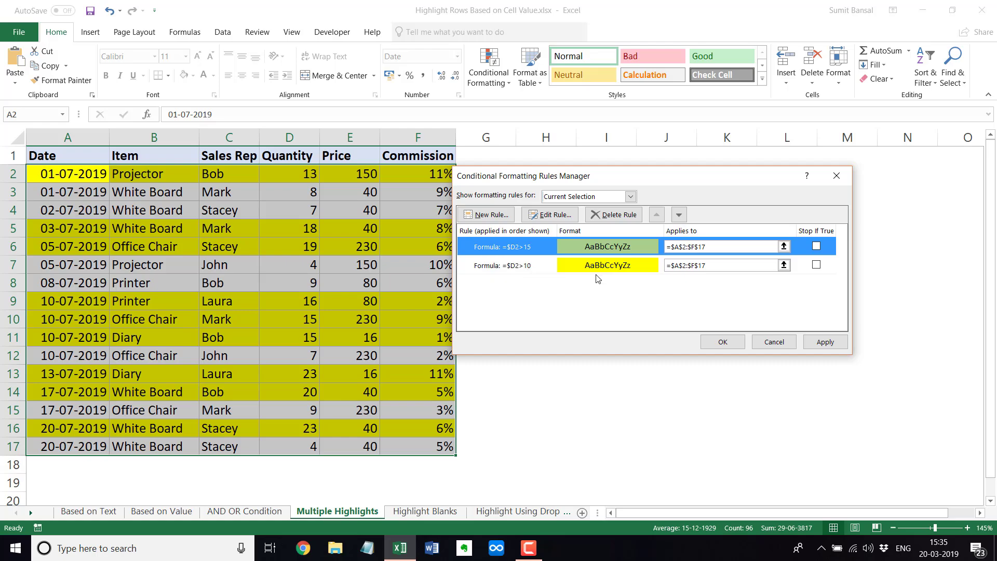
pyautogui.click(825, 342)
pyautogui.click(722, 342)
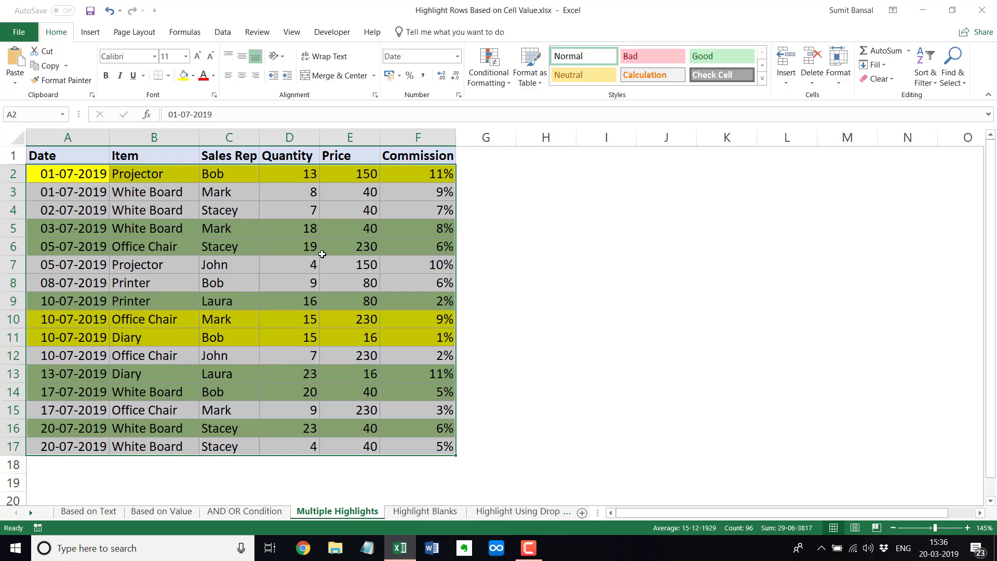
# Step: On the Highlight Blanks sheet, examine the blank cells in the Item, Date and Sales Rep columns
pyautogui.click(421, 510)
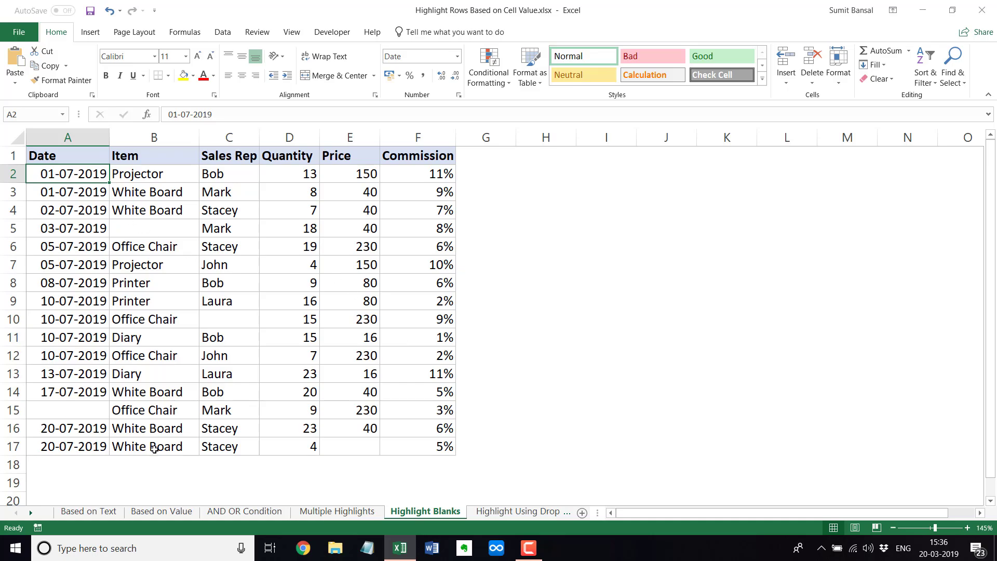
pyautogui.click(166, 228)
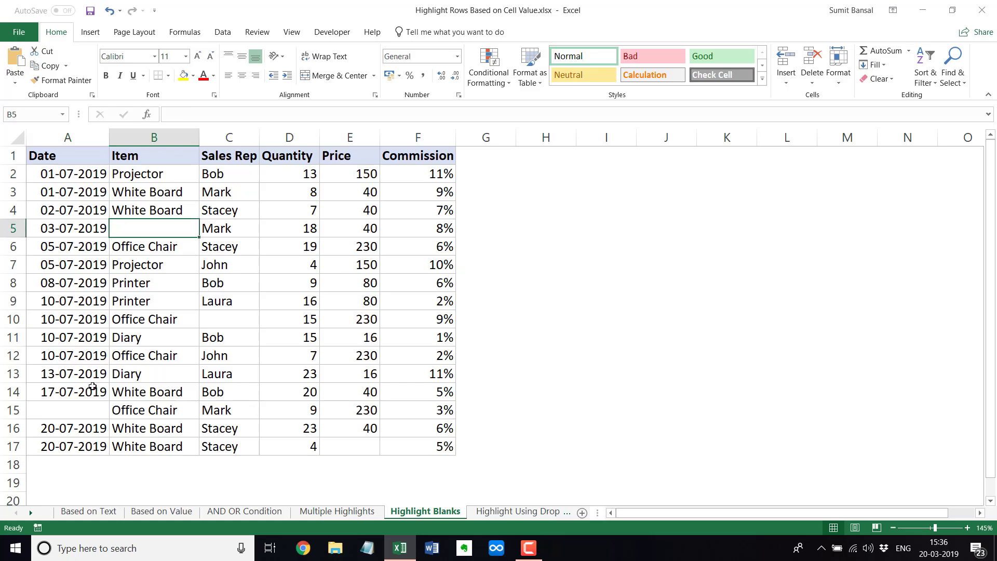
pyautogui.click(96, 408)
pyautogui.click(219, 318)
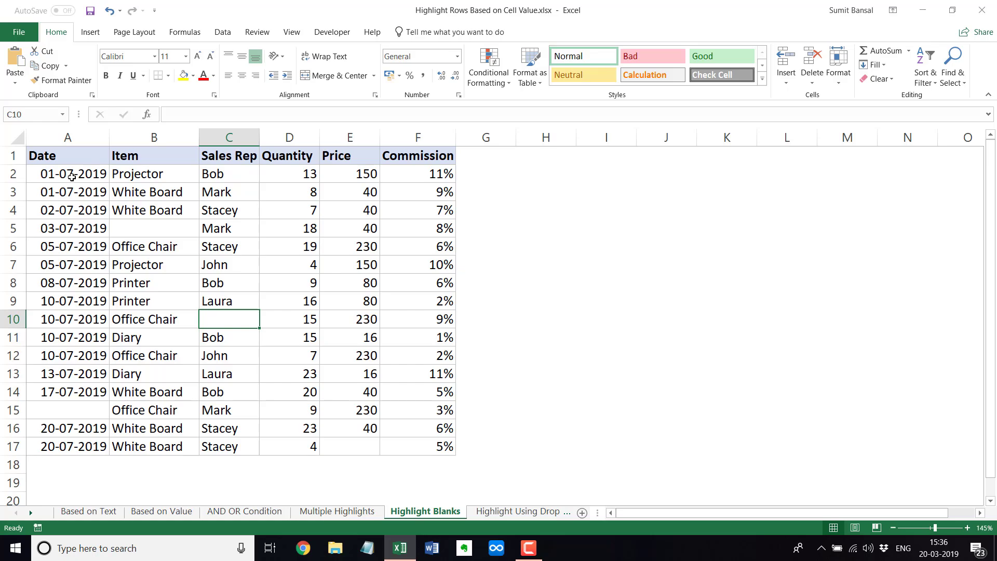
# Step: Start a formula-based conditional formatting rule for A2:F17 with =COUNTIF($A2:$F2,"")>0
pyautogui.moveTo(72, 177); pyautogui.dragTo(402, 444)
pyautogui.click(494, 80)
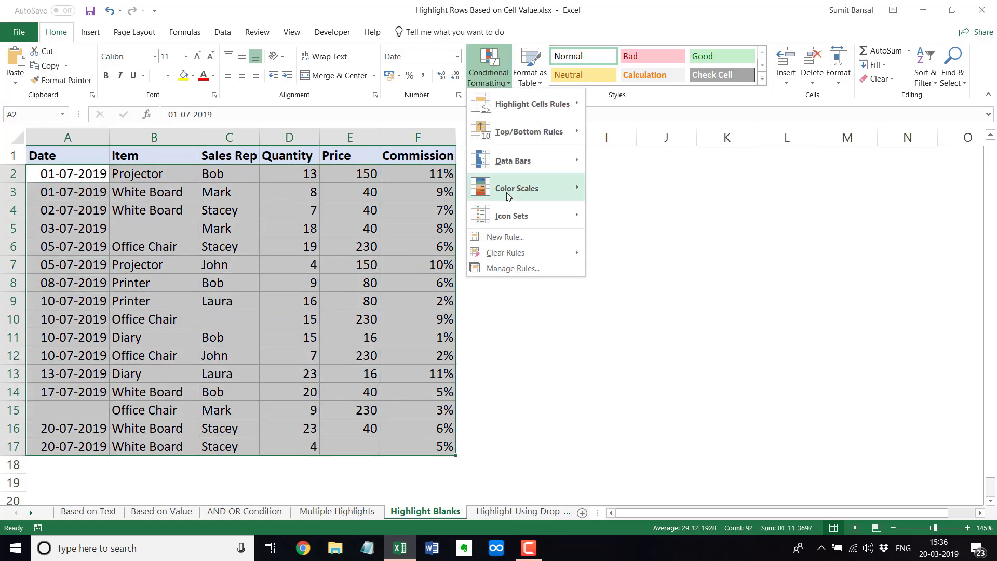
pyautogui.click(501, 235)
pyautogui.click(532, 234)
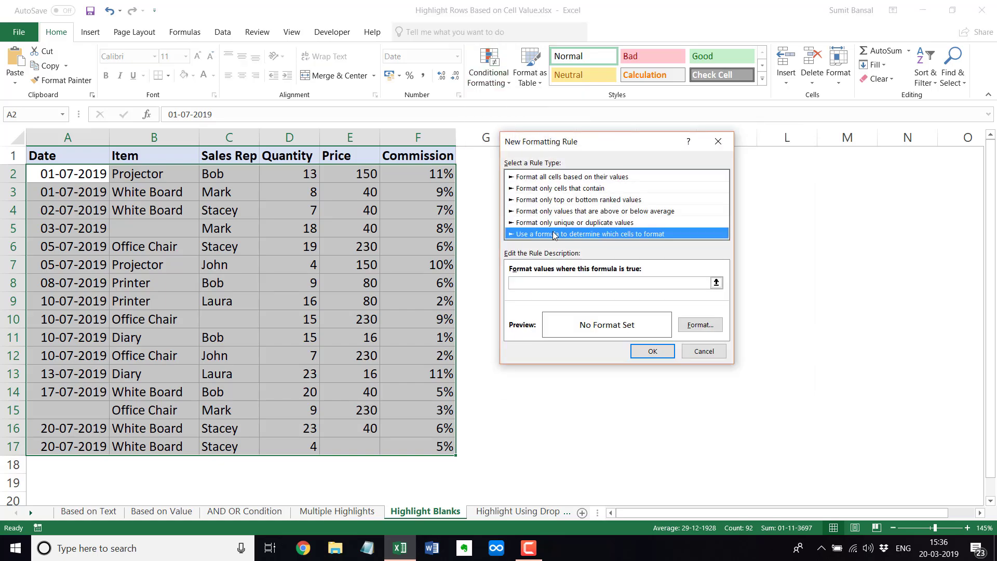
pyautogui.click(545, 284)
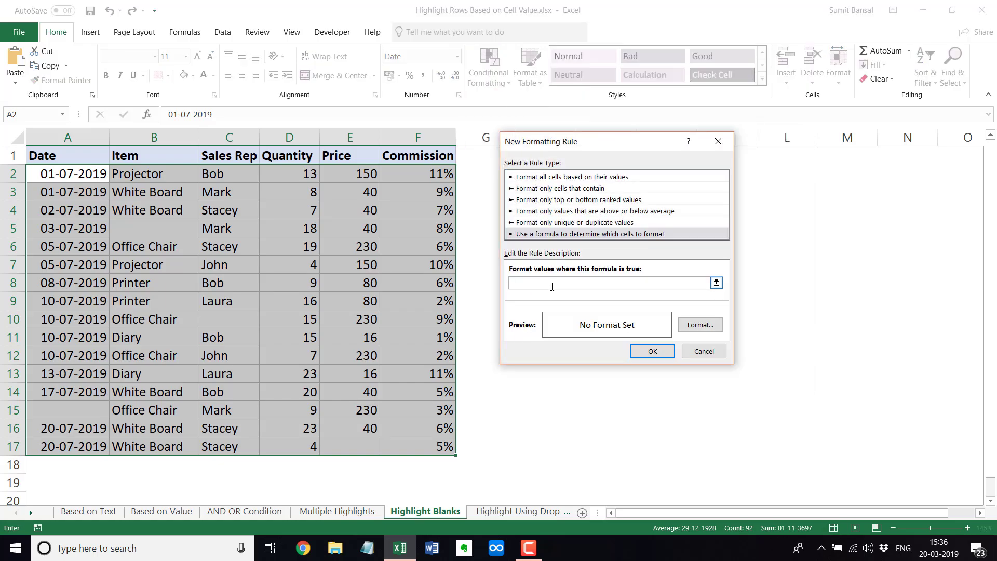
pyautogui.write('=COUNTIF($A2:$F2,"")>0')
# Step: Give the COUNTIF blank-cell rule a light orange fill and apply it to the data range
pyautogui.click(700, 325)
pyautogui.click(559, 186)
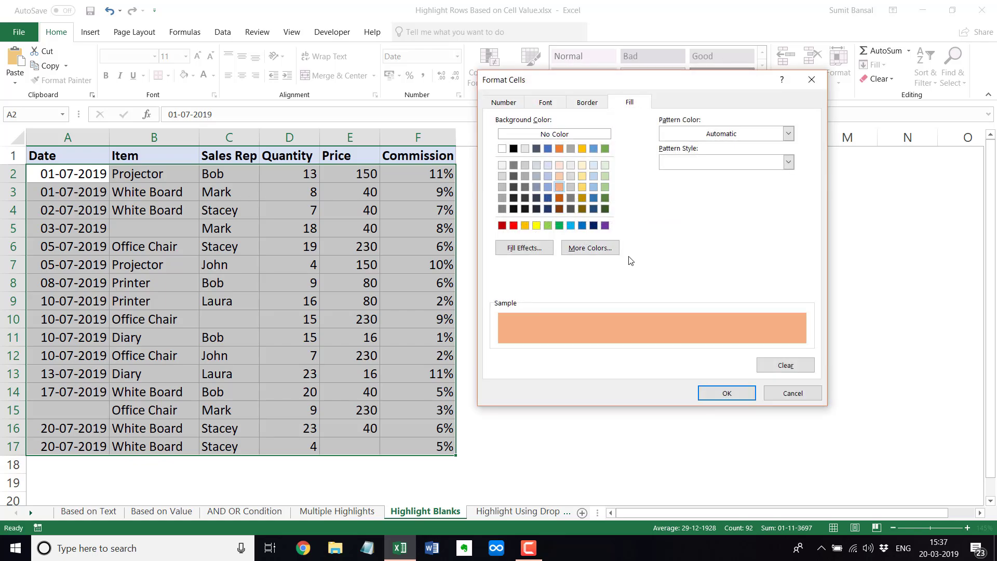
pyautogui.click(713, 393)
pyautogui.click(653, 351)
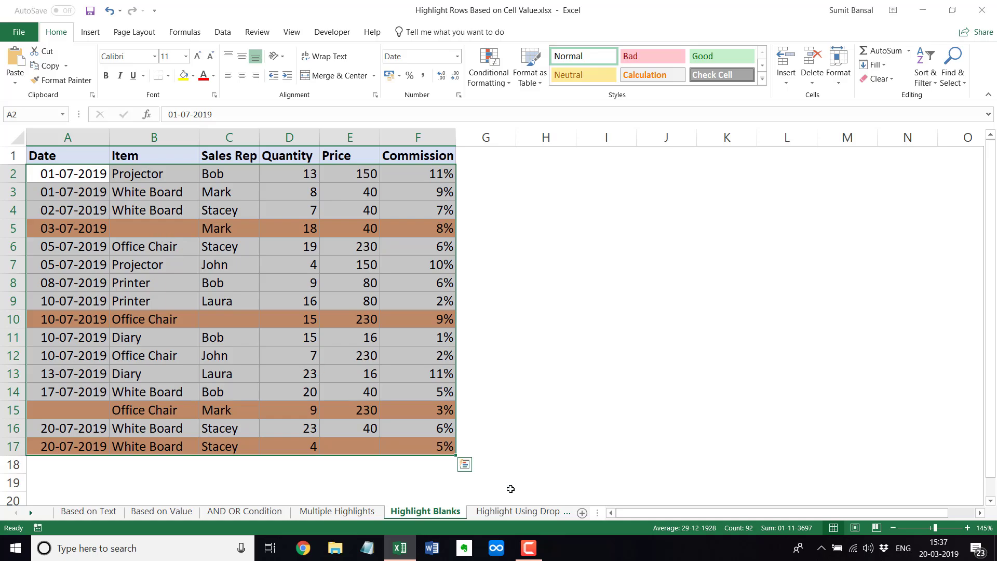
# Step: On the Highlight Using Drop Down sheet, examine the names offered in cell A2's drop-down list
pyautogui.click(512, 513)
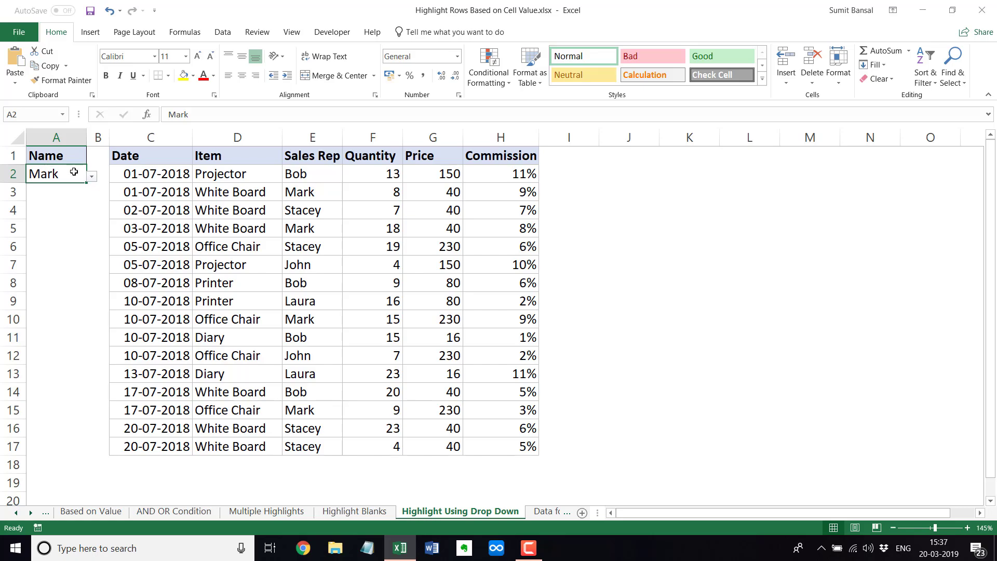
pyautogui.click(91, 177)
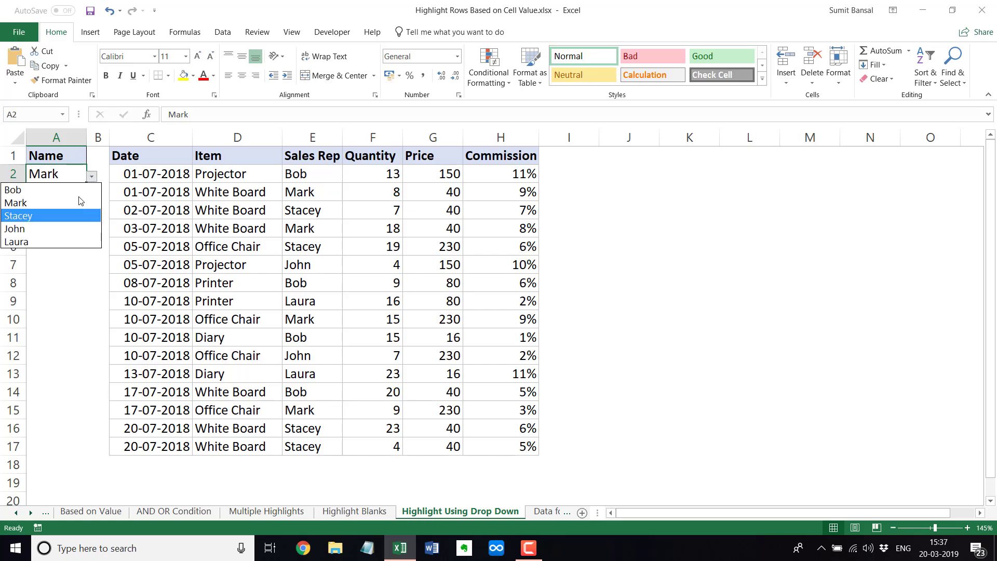
pyautogui.click(92, 176)
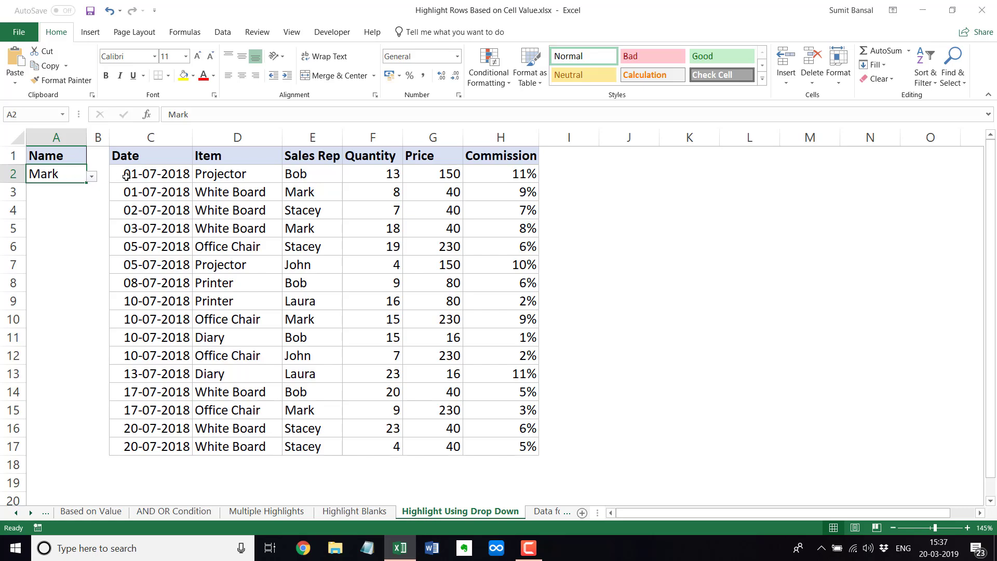
# Step: Start a formula-based conditional formatting rule for C2:H17 with =$E2=$A$2
pyautogui.moveTo(126, 176); pyautogui.dragTo(530, 448)
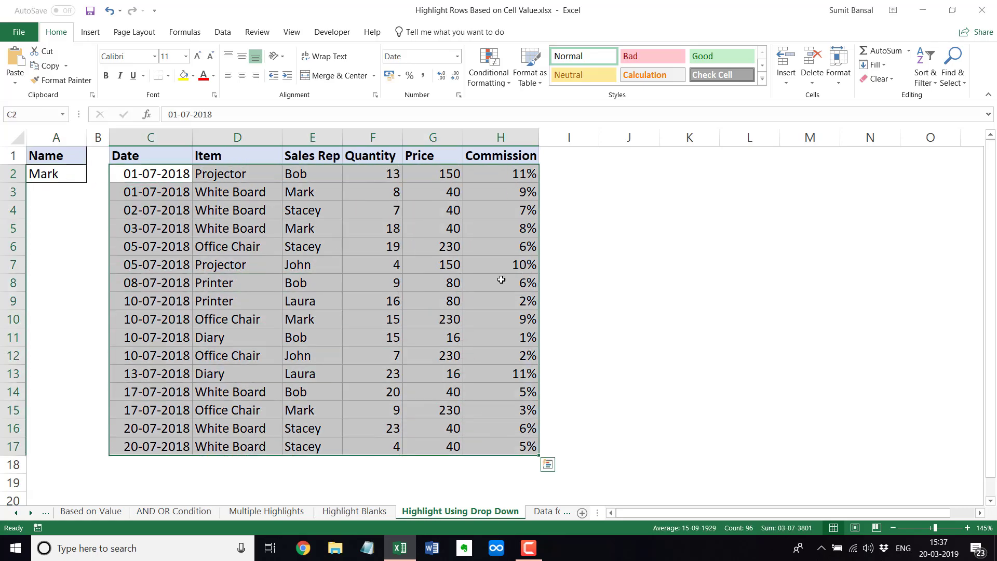
pyautogui.click(501, 78)
pyautogui.click(516, 235)
pyautogui.click(555, 222)
pyautogui.click(553, 269)
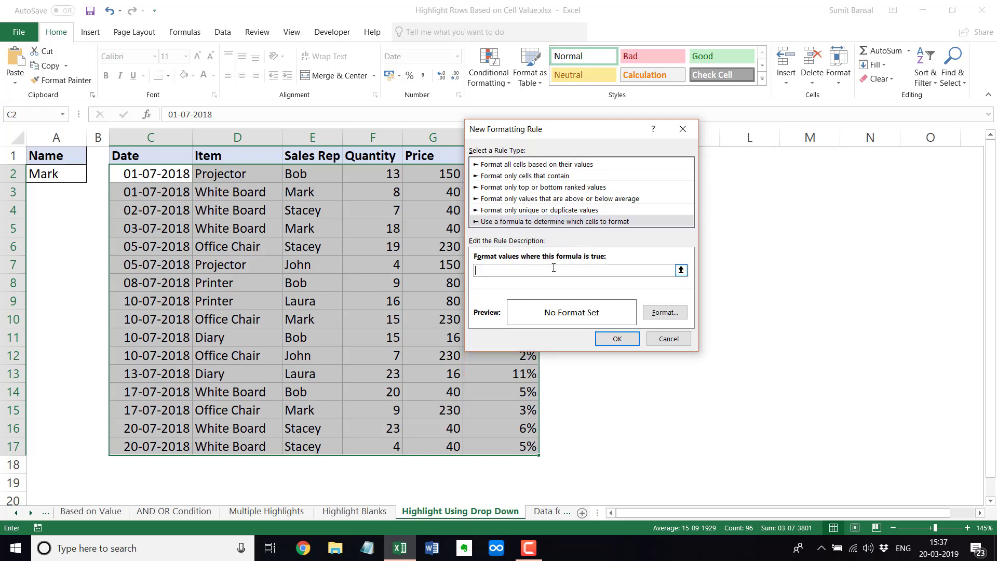
pyautogui.write('=')
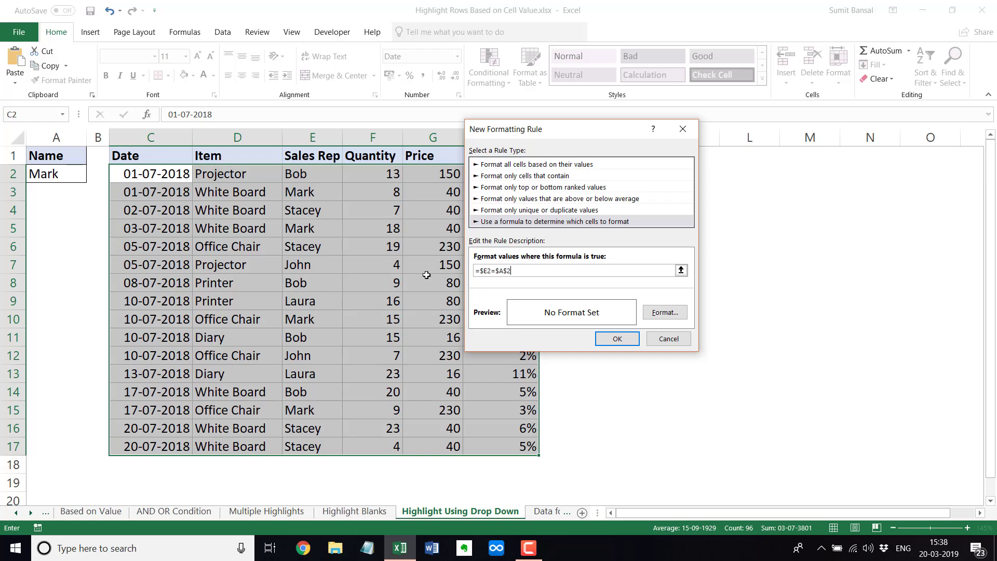
# Step: Give the =$E2=$A$2 rule a light orange fill and apply it to the data range
pyautogui.click(664, 312)
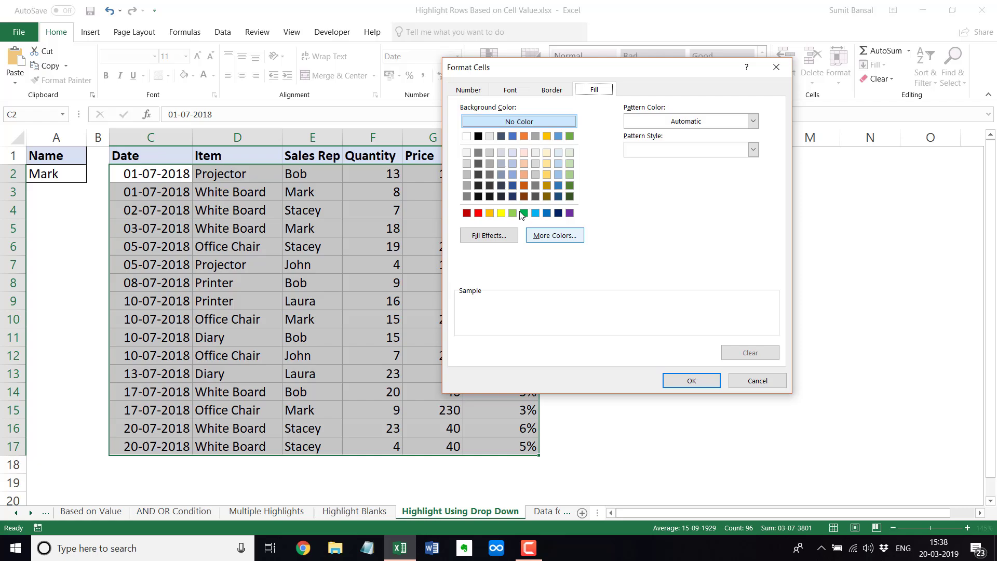
pyautogui.click(523, 174)
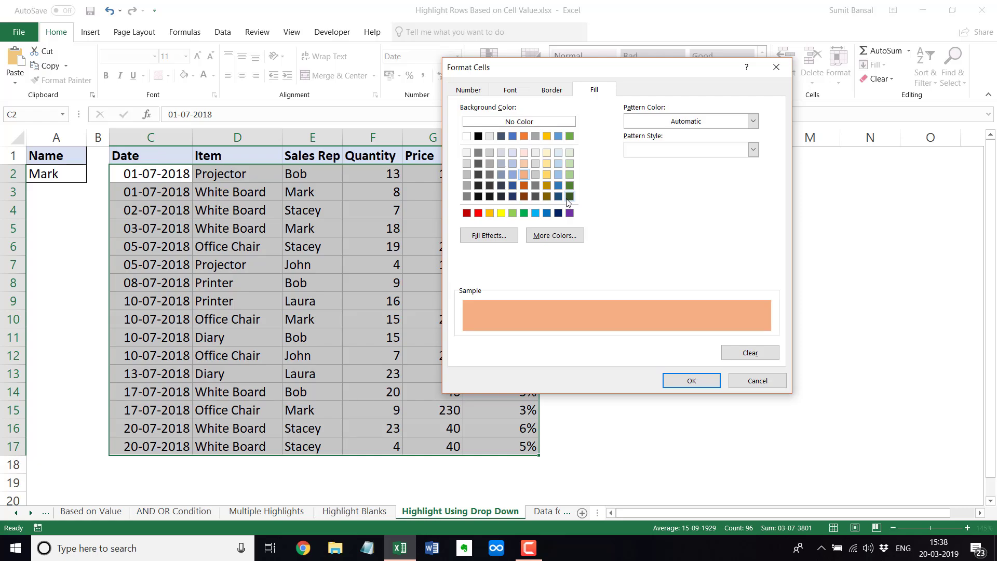
pyautogui.click(691, 381)
pyautogui.click(625, 340)
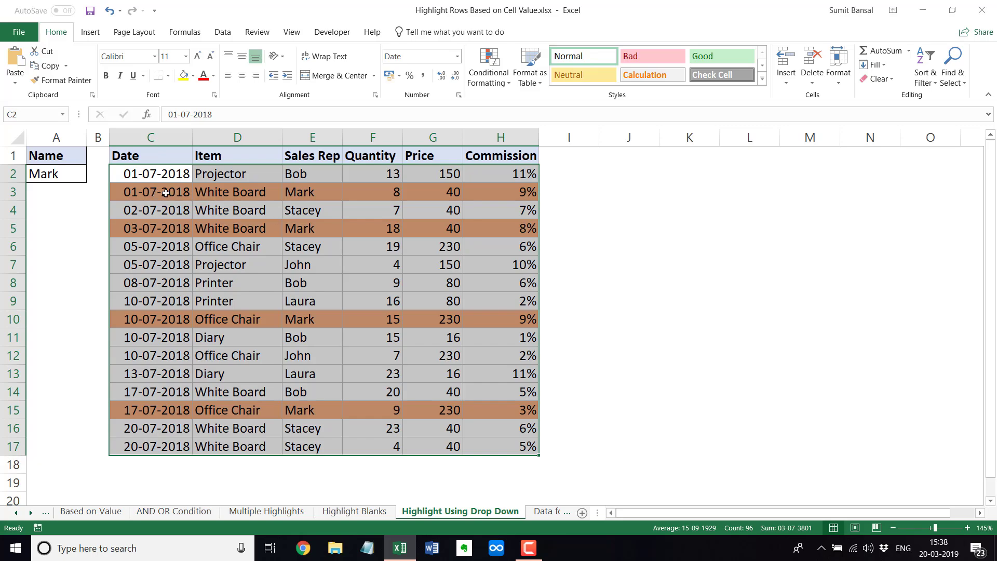
# Step: Change the sales rep selected in cell A2 to the third name in its drop-down list
pyautogui.click(78, 176)
pyautogui.click(92, 177)
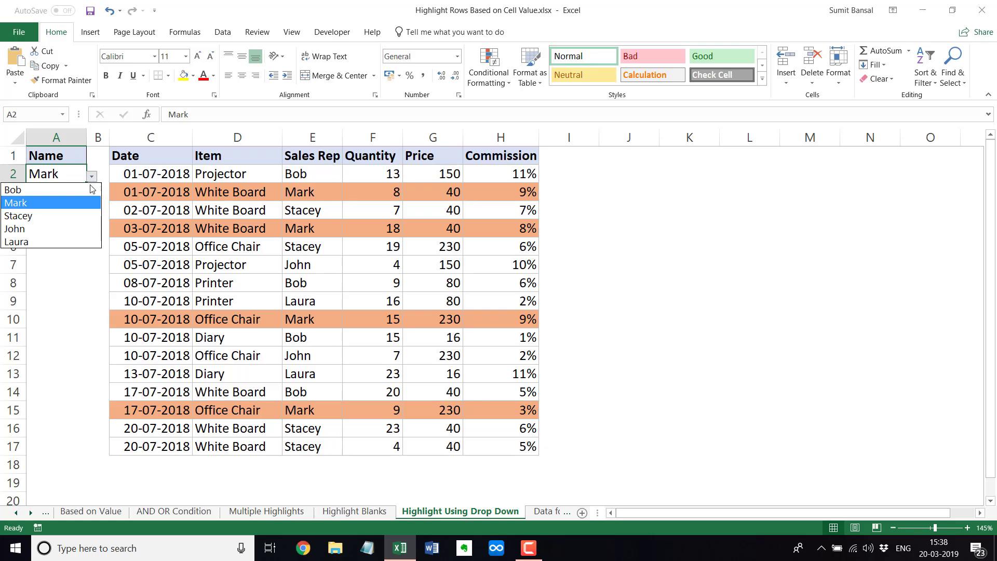
pyautogui.click(83, 215)
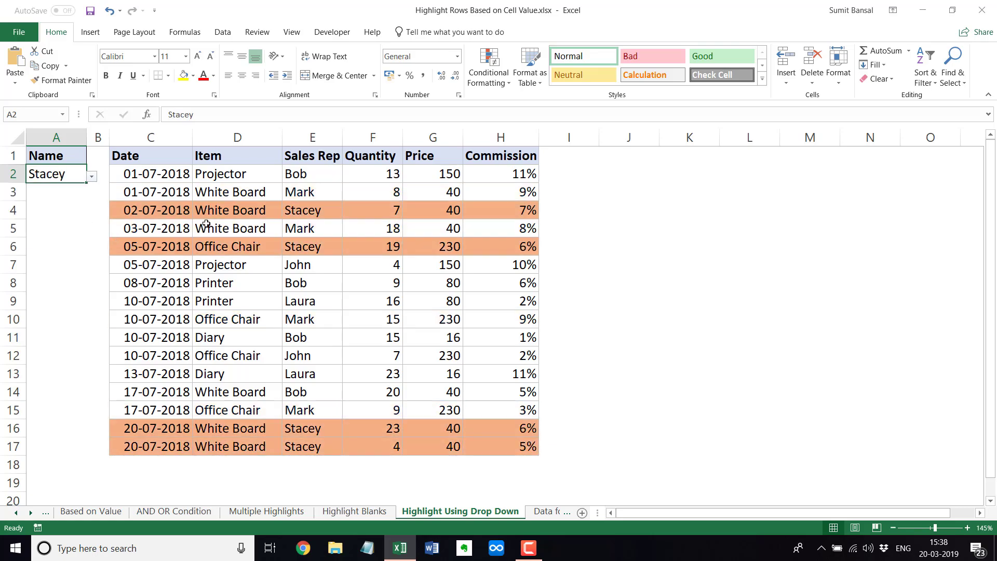